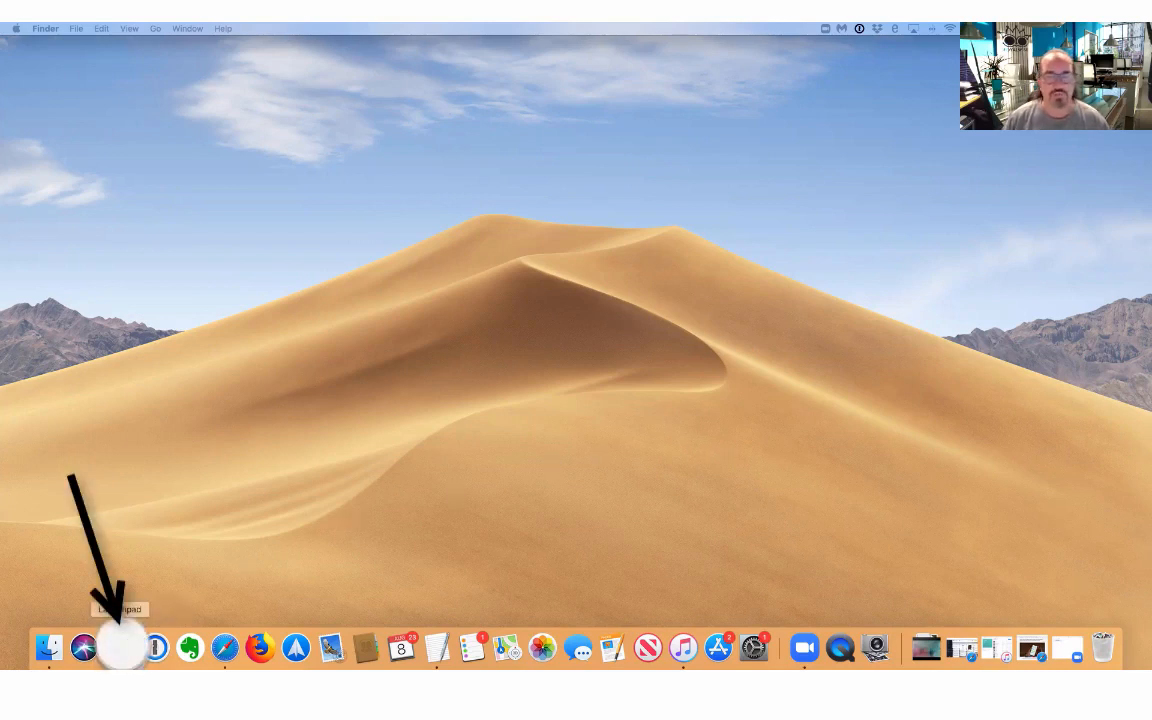
Launch Image Capture from Launchpad's Other folder.
{"action": "left_click", "coordinate": [120, 649]}
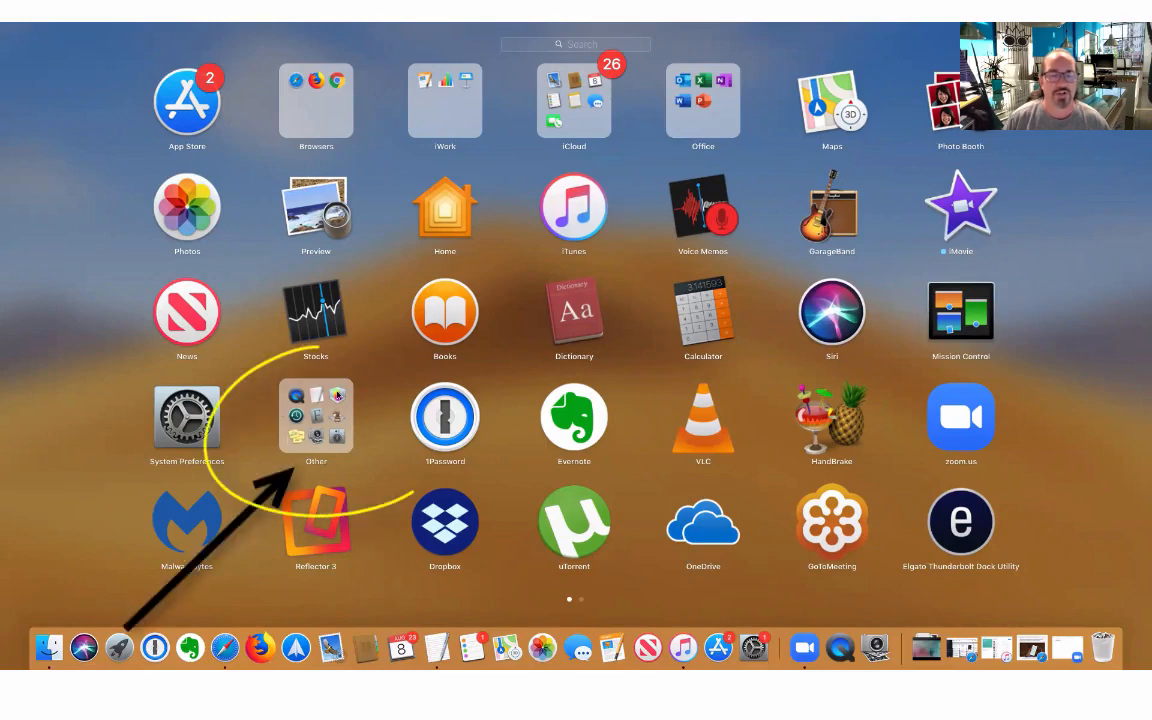
{"action": "left_click", "coordinate": [316, 418]}
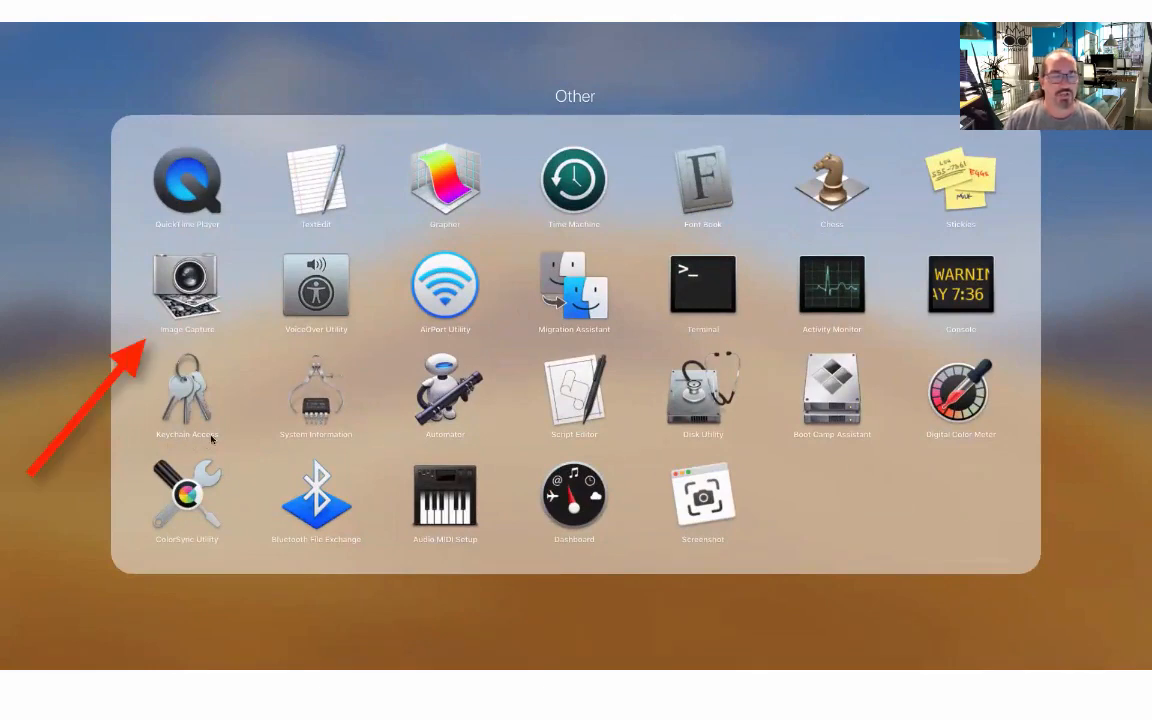
{"action": "left_click", "coordinate": [189, 287]}
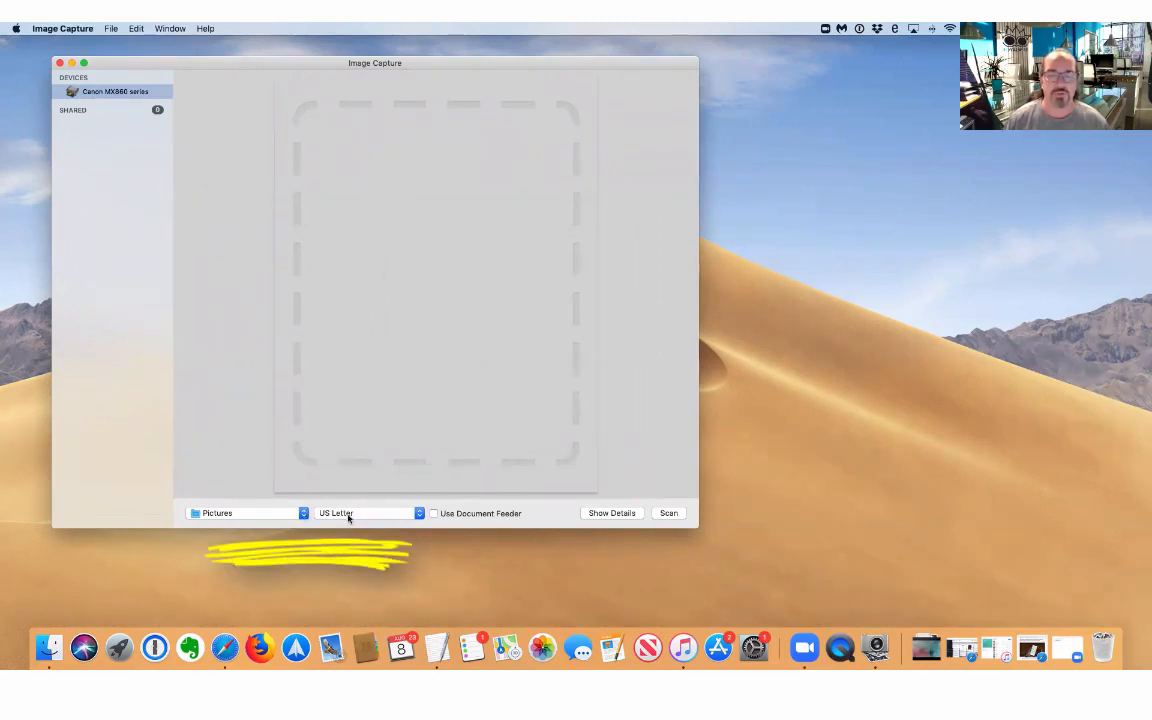
Show Details so the overview scan of the 'Humble, Gracious' page runs.
{"action": "left_click", "coordinate": [600, 513]}
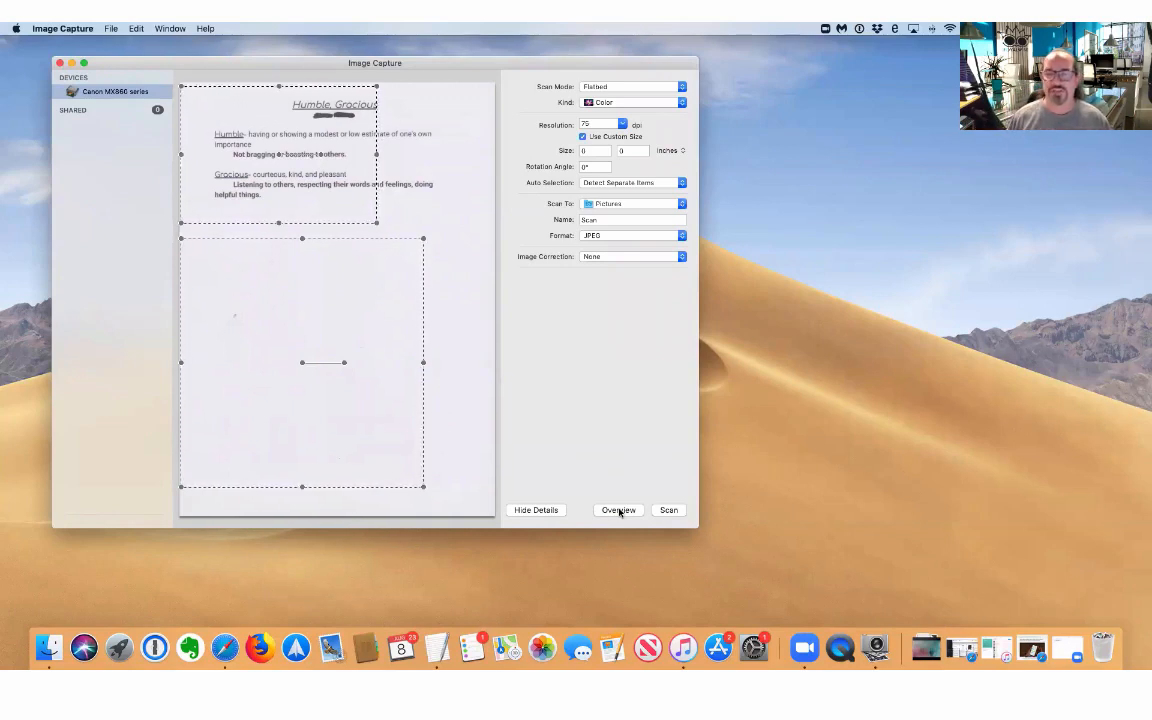
Rerun the flatbed overview, then change Scan Mode to Document Feeder.
{"action": "left_click", "coordinate": [618, 510]}
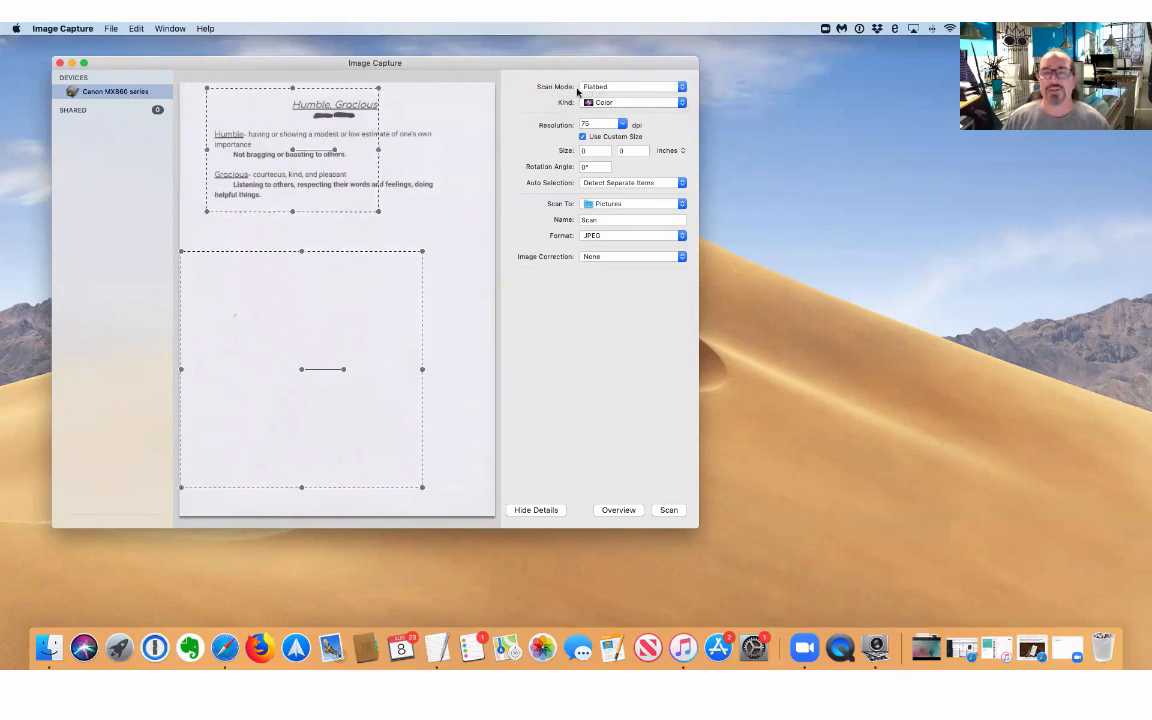
{"action": "left_click", "coordinate": [668, 88]}
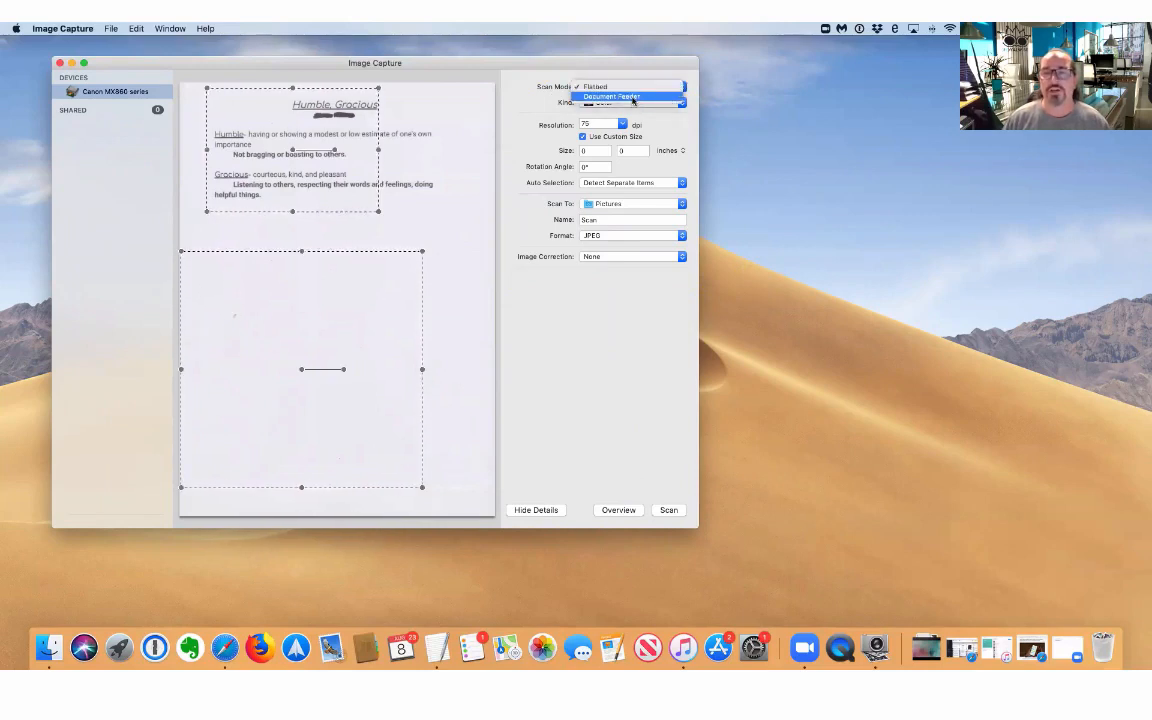
{"action": "left_click", "coordinate": [640, 97]}
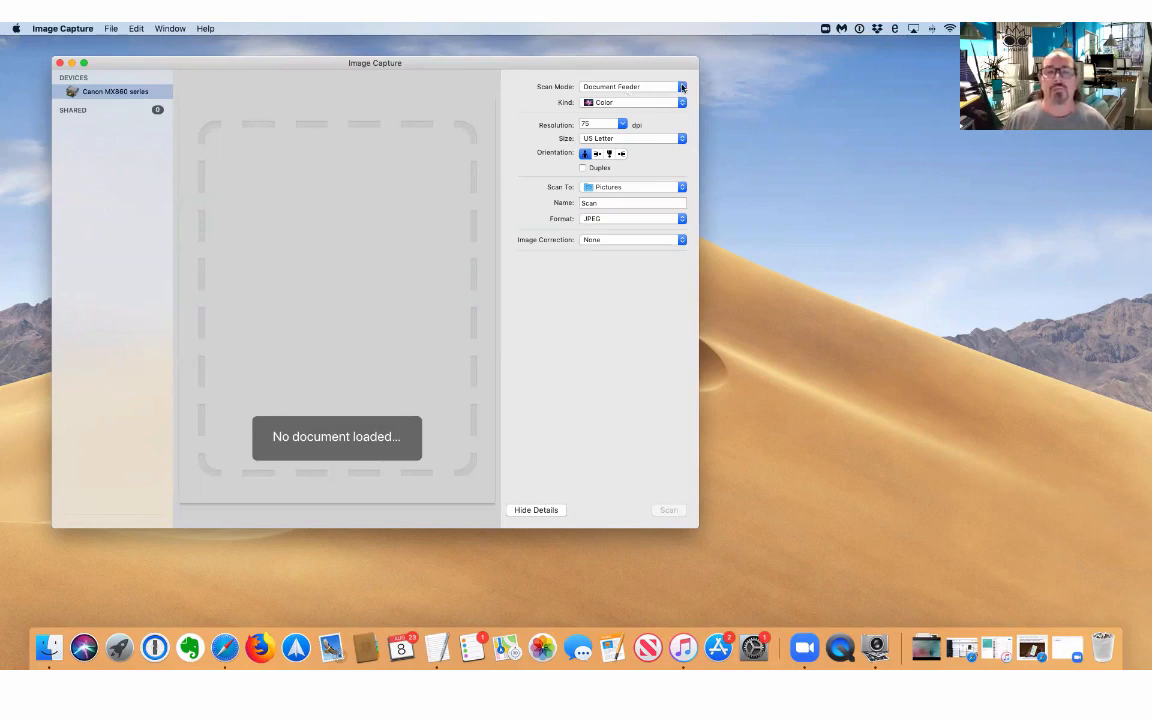
Change Scan Mode back to Flatbed for a new overview.
{"action": "left_click", "coordinate": [630, 87]}
{"action": "left_click", "coordinate": [659, 79]}
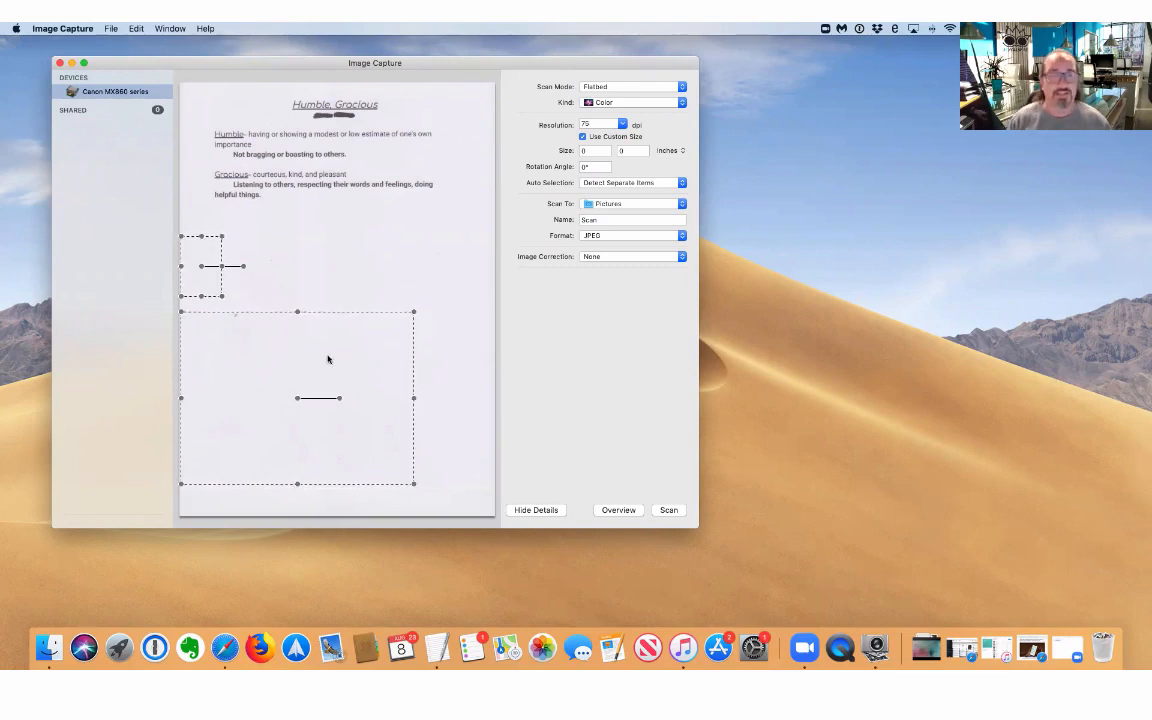
Delete the detected areas and draw one 8.41 × 3.63 inch area over the text.
{"action": "key", "text": "Delete"}
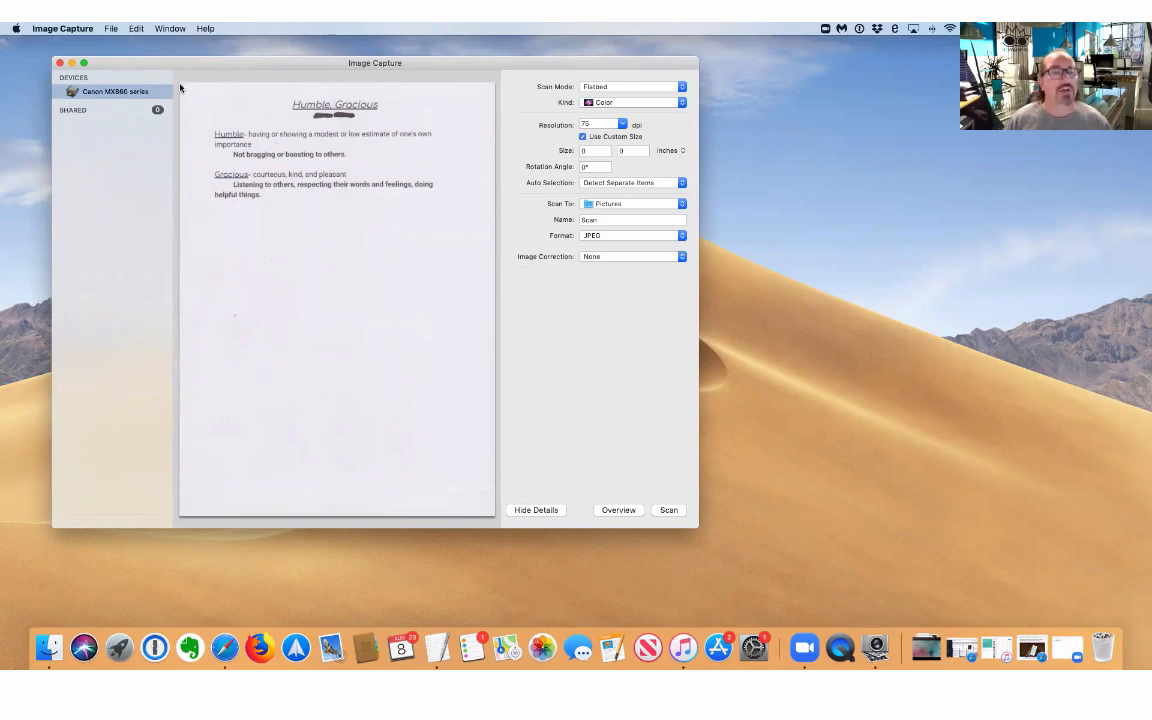
{"action": "left_click_drag", "start_coordinate": [181, 85], "coordinate": [492, 222]}
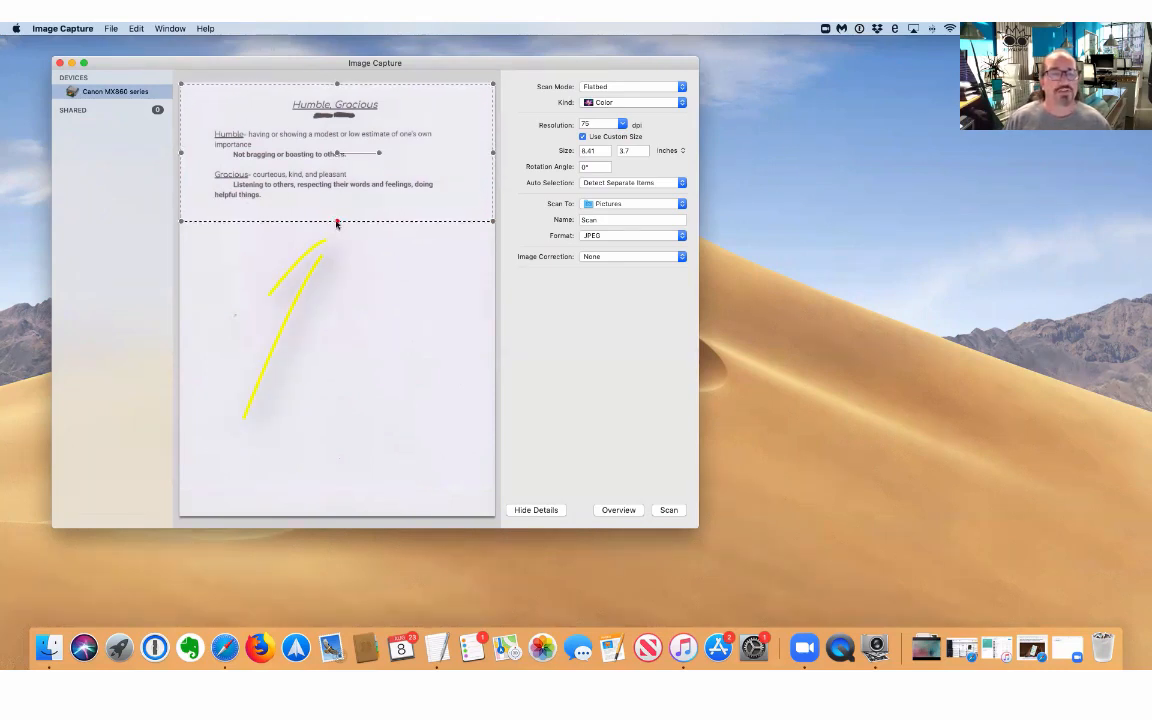
{"action": "mouse_move", "coordinate": [337, 223]}
{"action": "left_mouse_down"}
{"action": "mouse_move", "coordinate": [336, 489]}
{"action": "mouse_move", "coordinate": [350, 219]}
{"action": "left_mouse_up"}
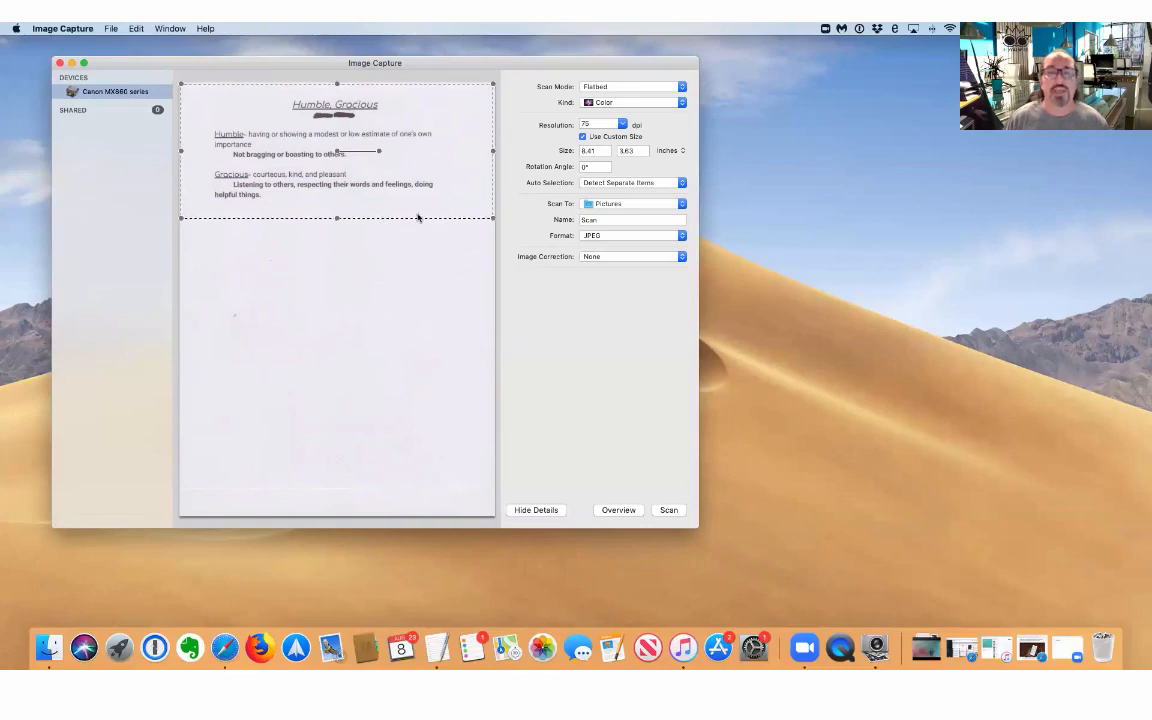
{"action": "left_click", "coordinate": [680, 103]}
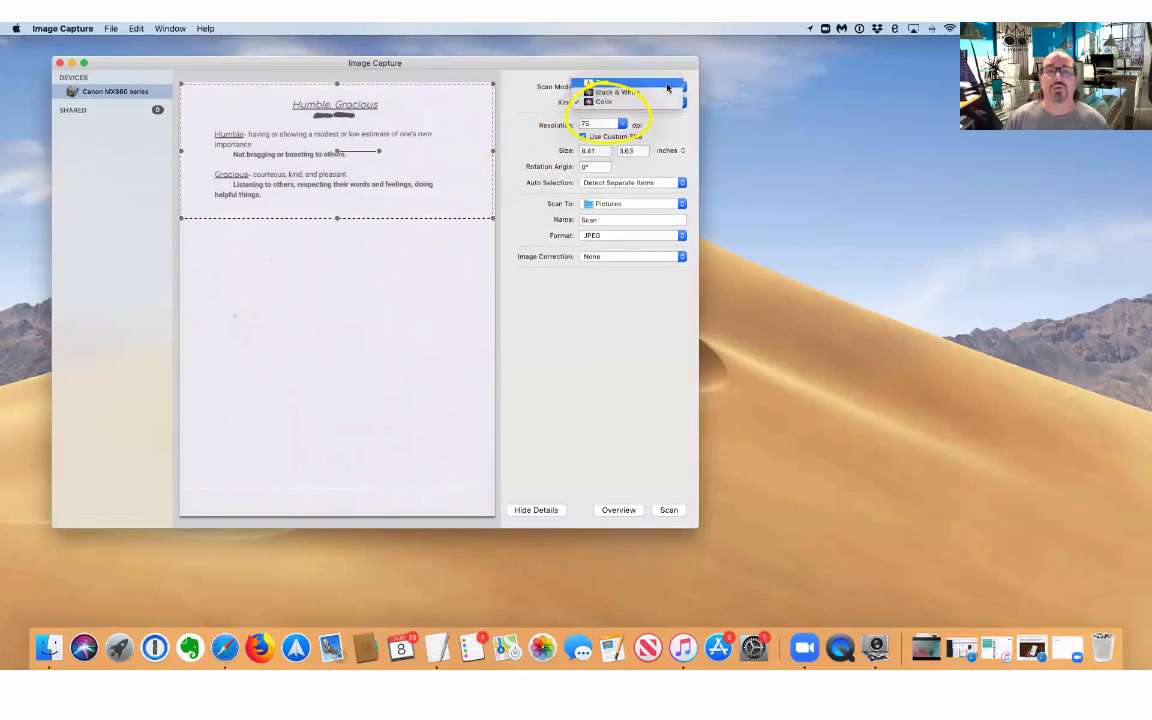
{"action": "left_click", "coordinate": [667, 86]}
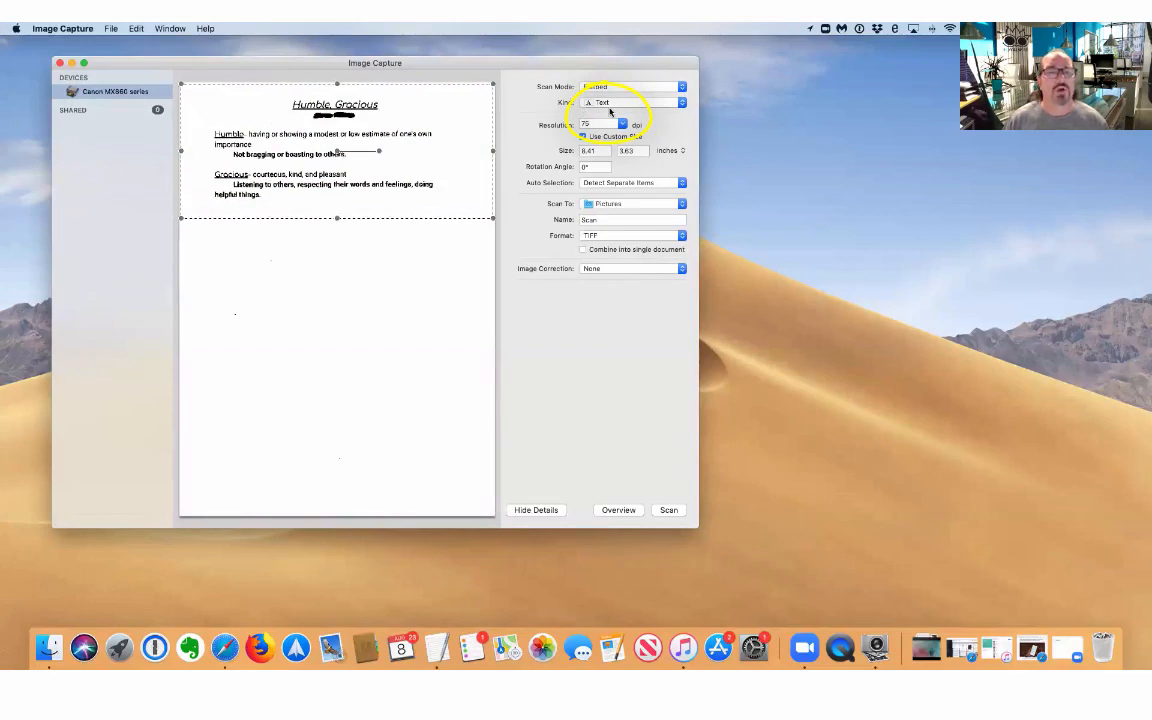
{"action": "left_click", "coordinate": [645, 103]}
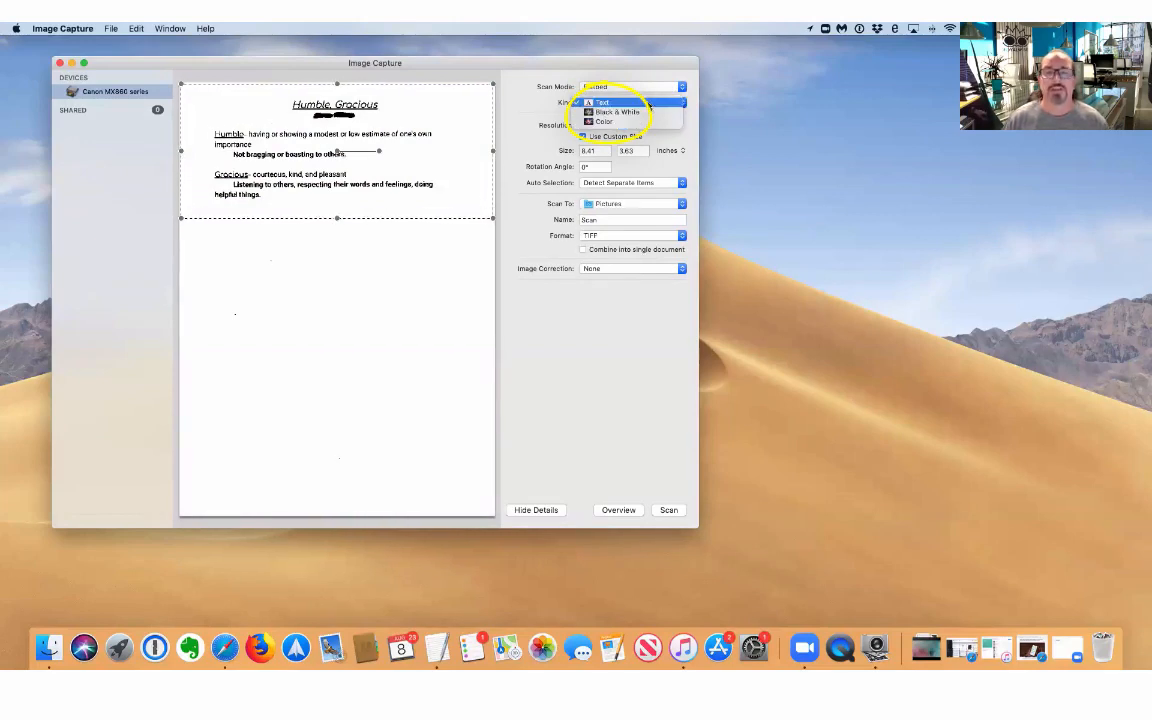
{"action": "left_click", "coordinate": [651, 113]}
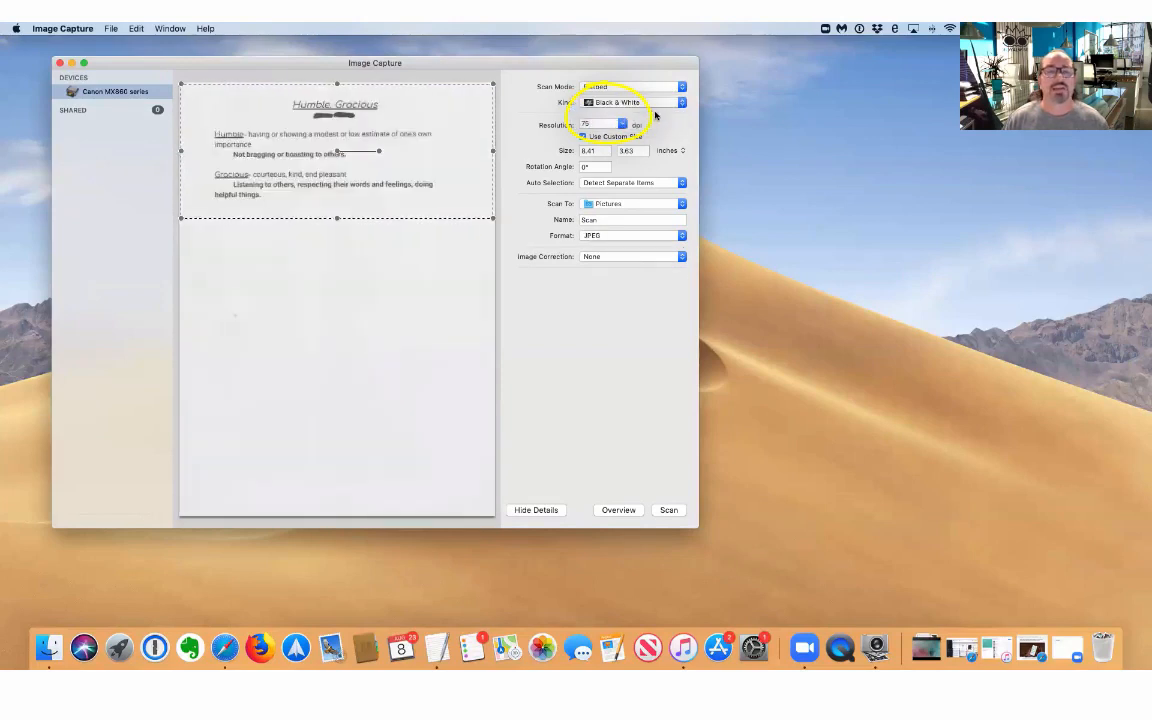
{"action": "left_click", "coordinate": [650, 103]}
{"action": "left_click", "coordinate": [654, 113]}
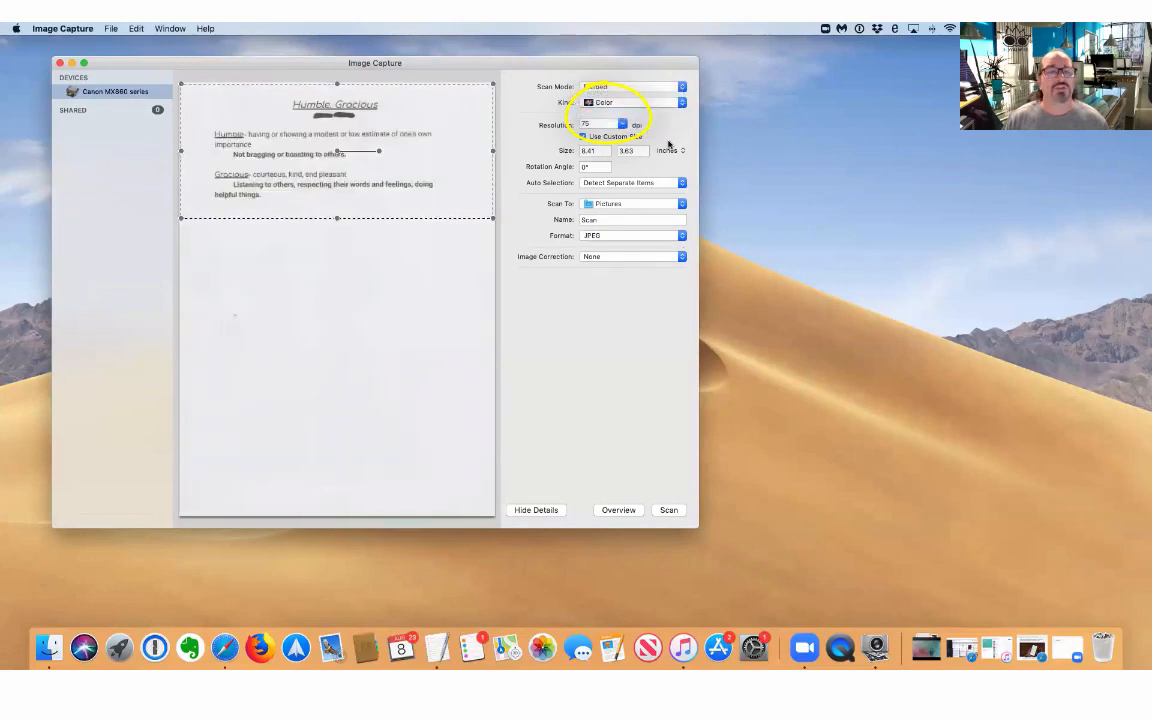
{"action": "left_click", "coordinate": [622, 125]}
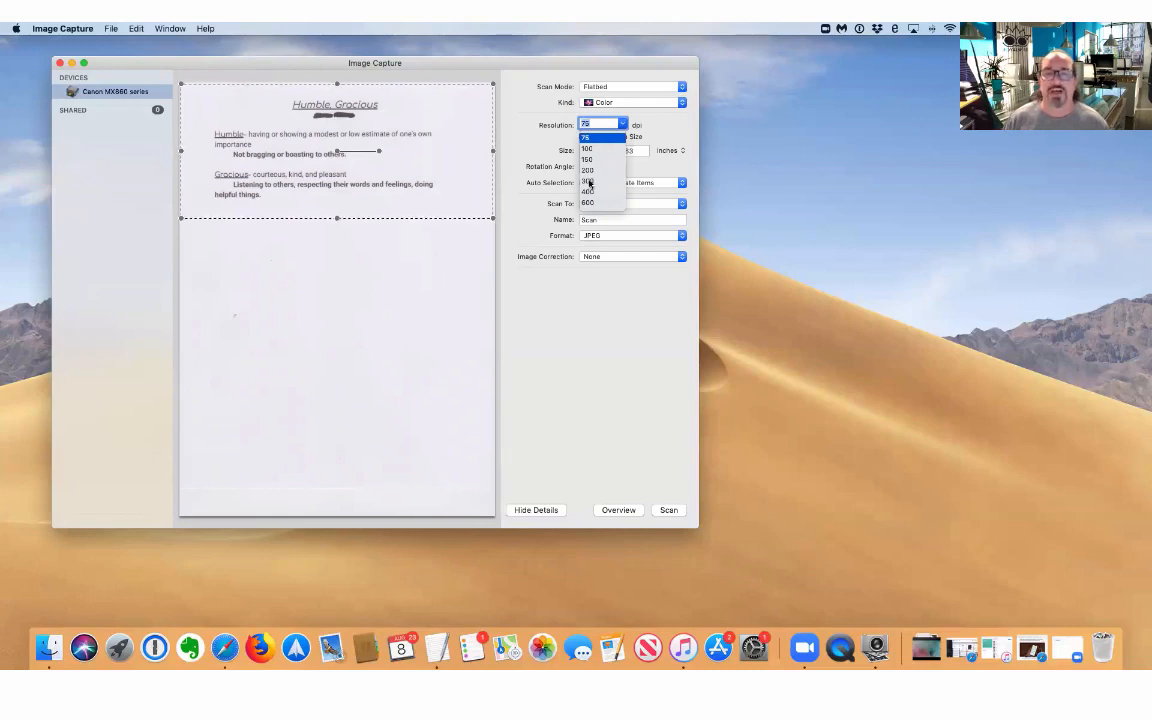
{"action": "left_click", "coordinate": [589, 181]}
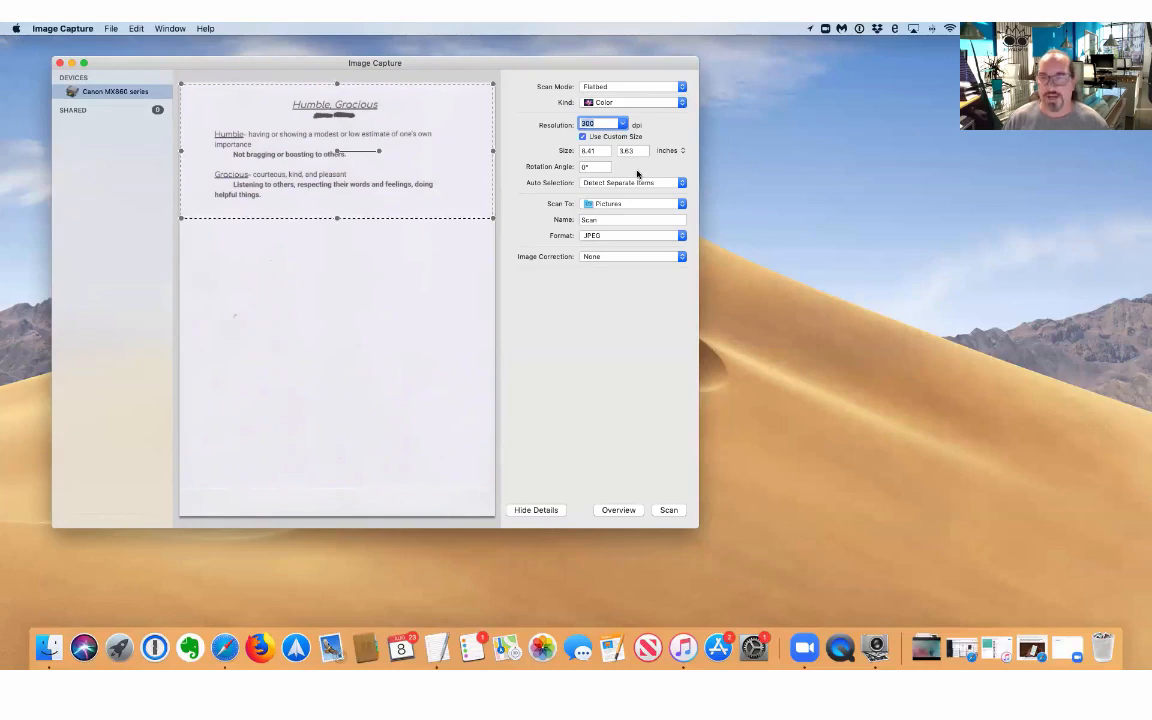
{"action": "left_click", "coordinate": [624, 124]}
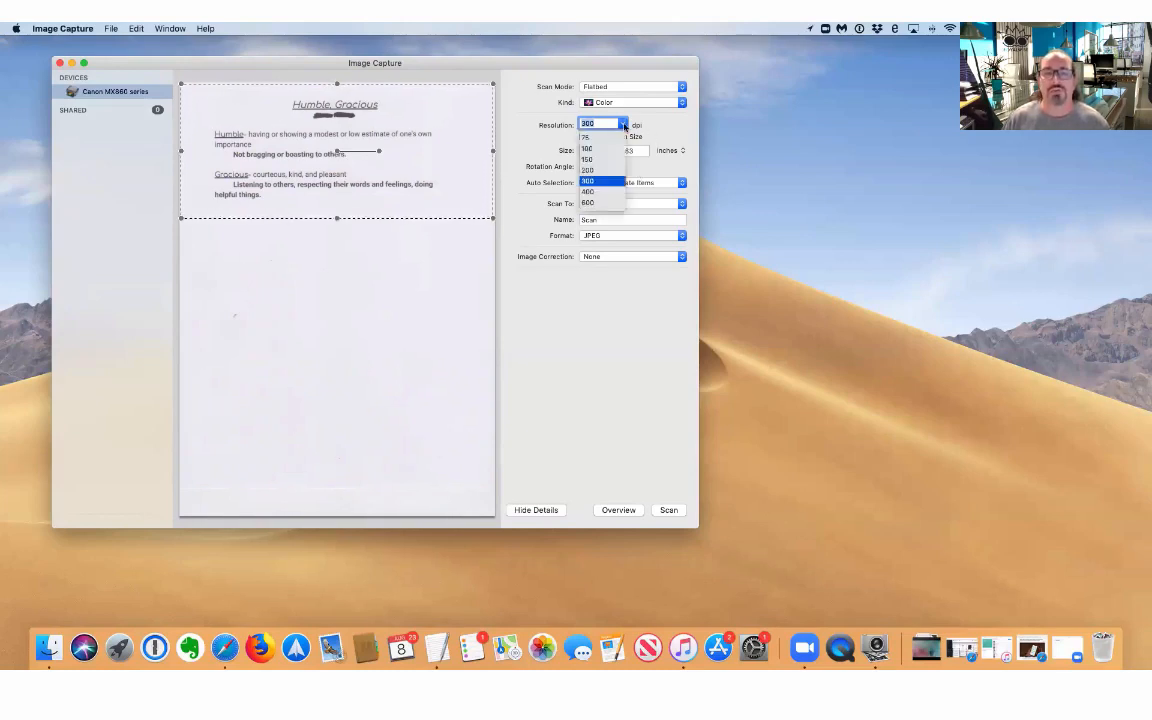
{"action": "left_click", "coordinate": [597, 138]}
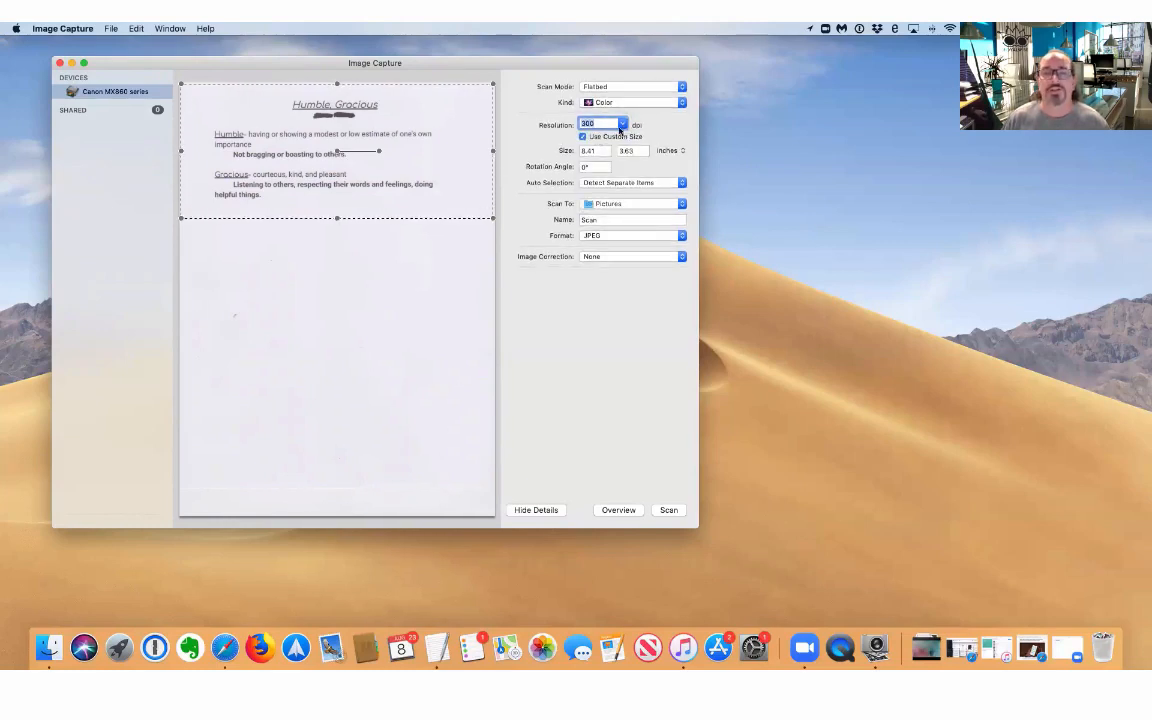
{"action": "left_click", "coordinate": [623, 124]}
{"action": "left_click", "coordinate": [586, 138]}
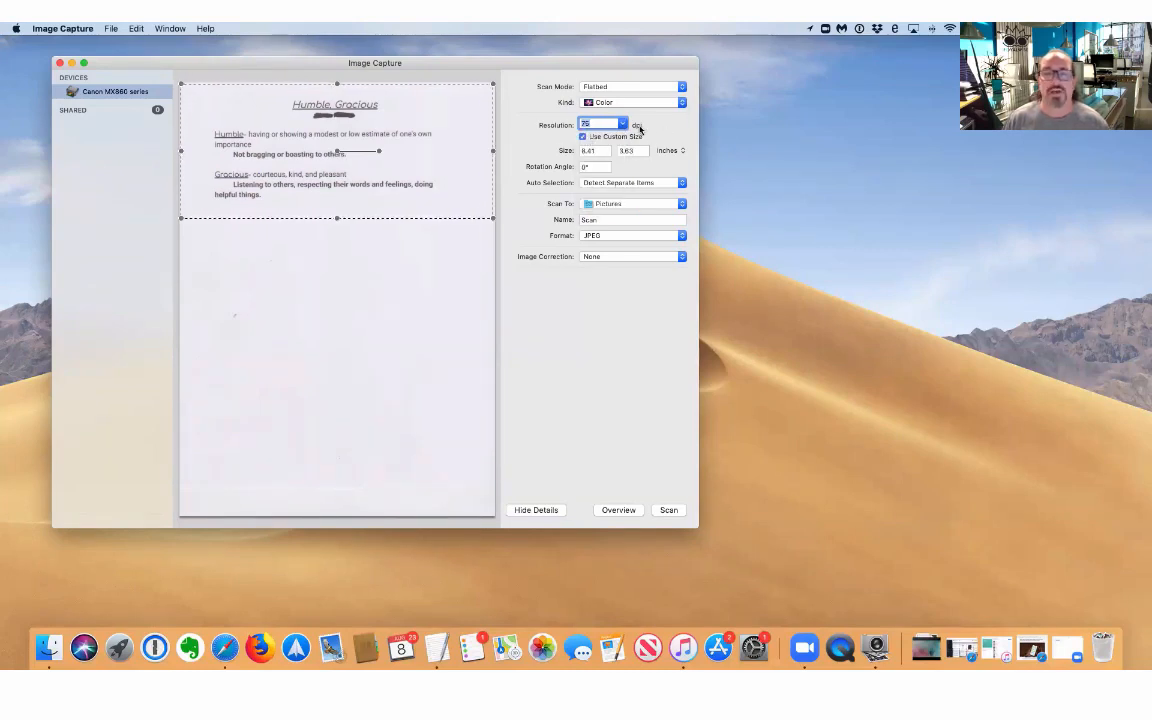
{"action": "left_click", "coordinate": [621, 124]}
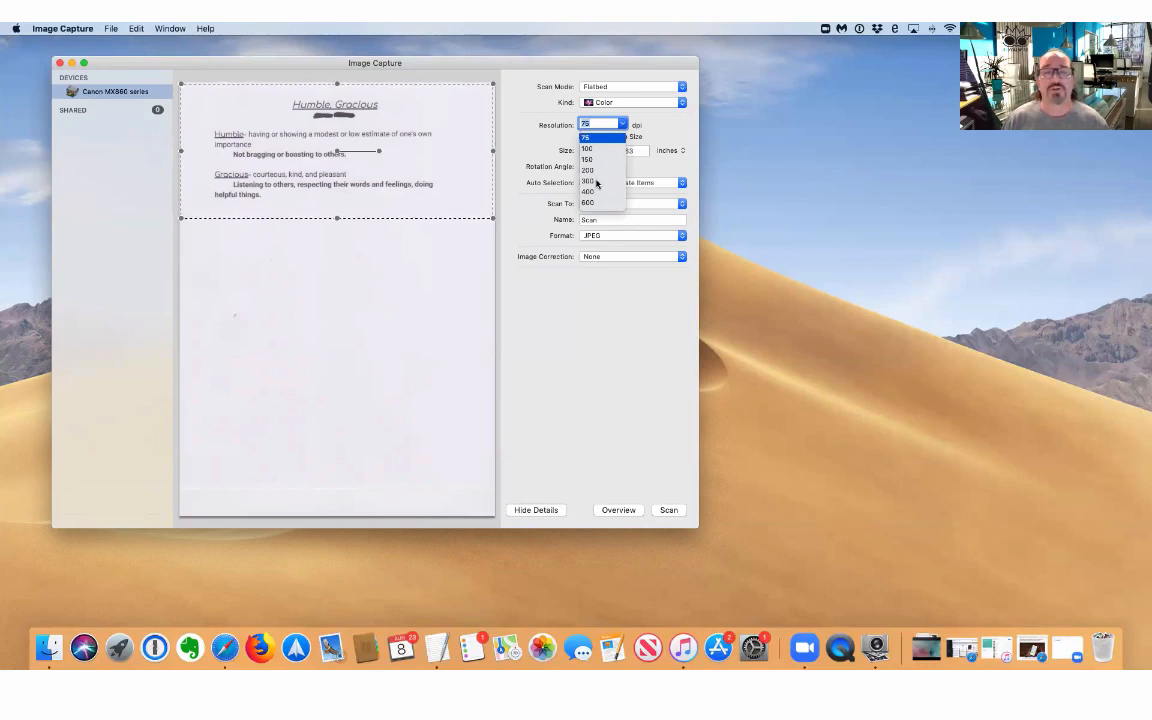
{"action": "left_click", "coordinate": [597, 138]}
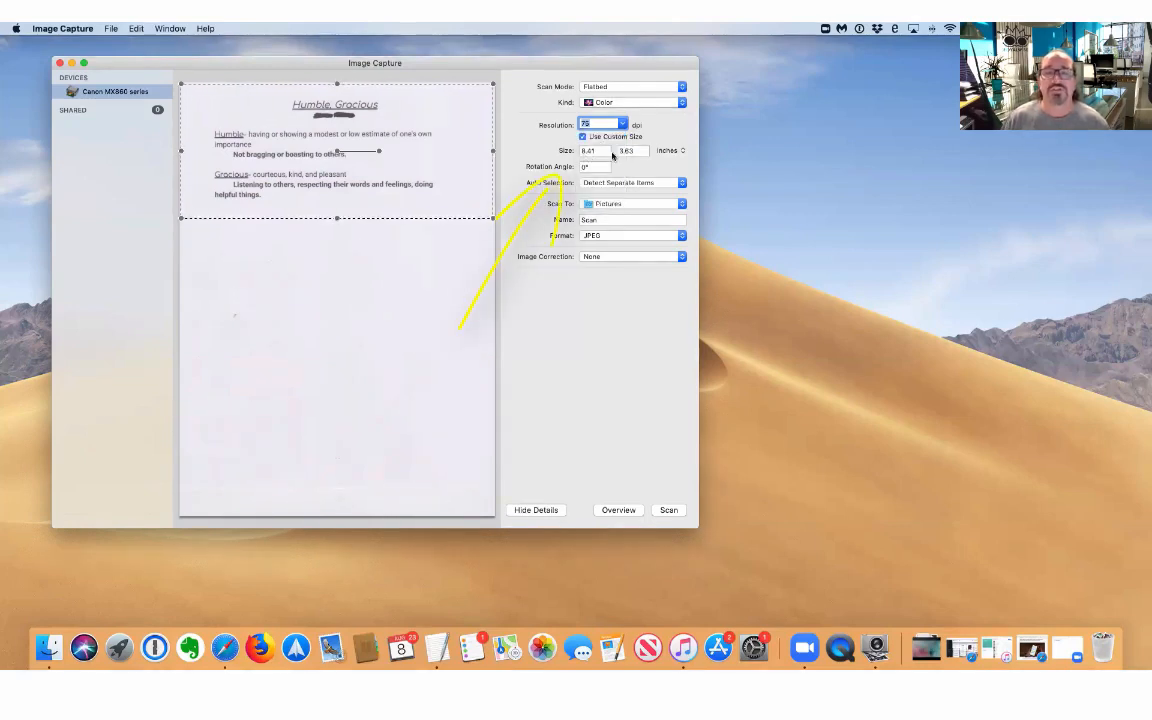
Reselect the text-block area, keep Detect Separate Items, and list the Scan To destinations.
{"action": "left_click", "coordinate": [336, 220]}
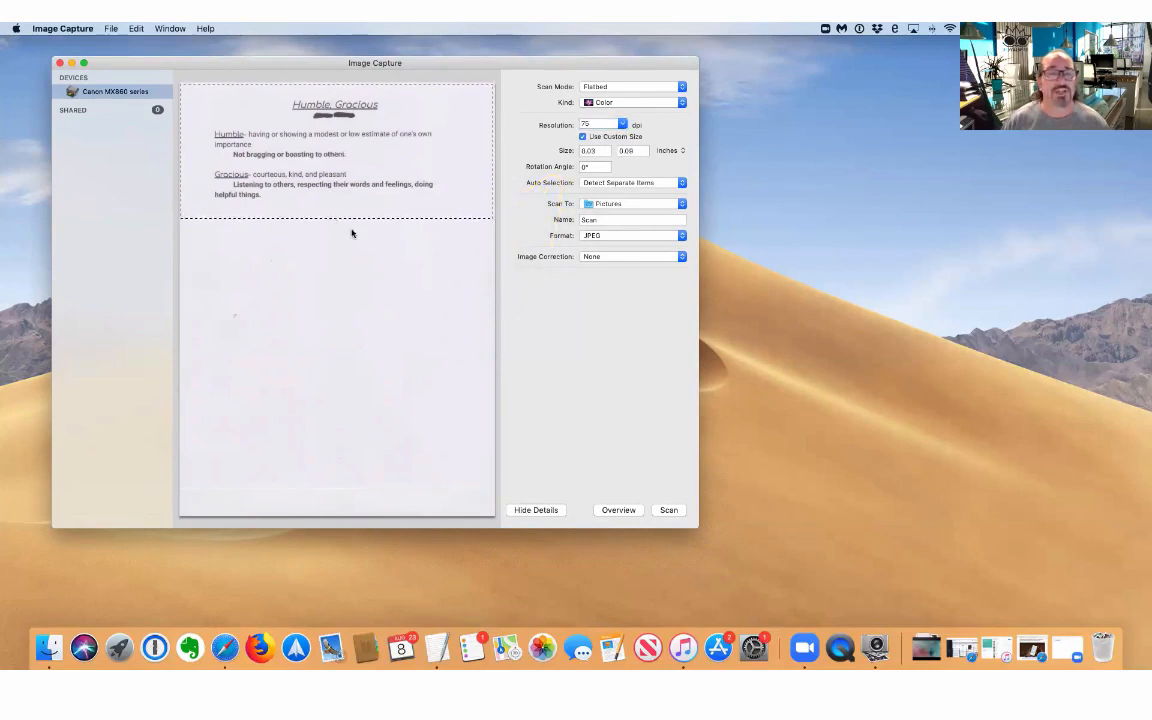
{"action": "left_click", "coordinate": [338, 217]}
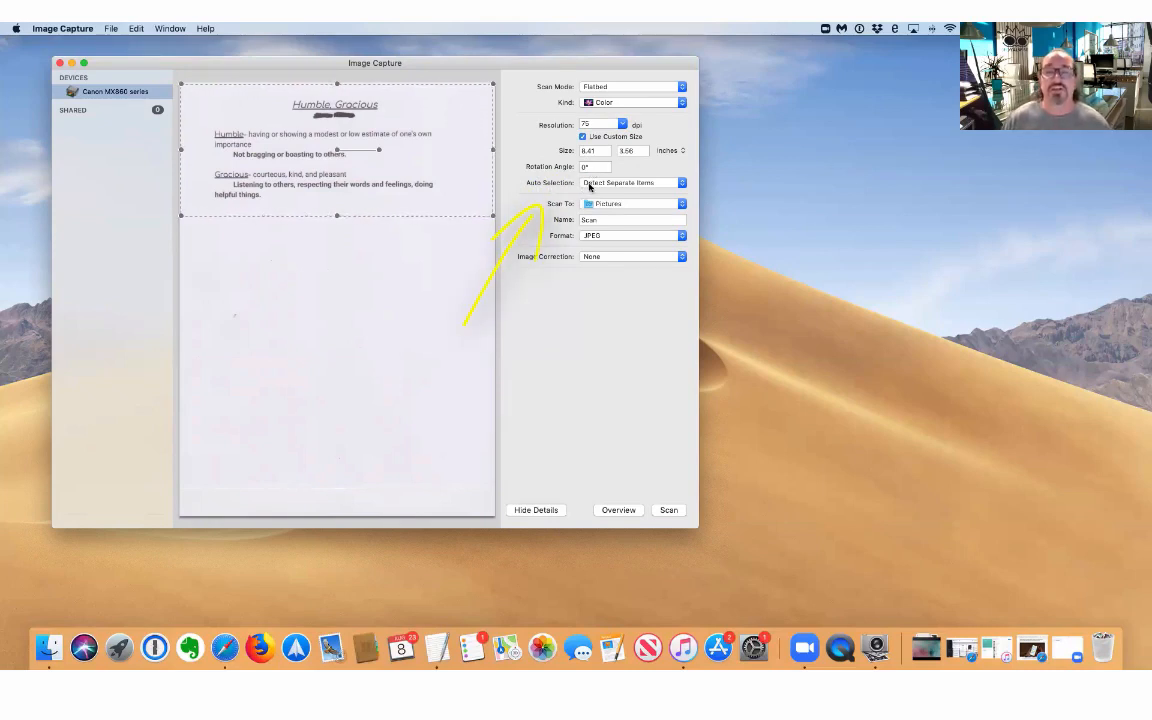
{"action": "left_click", "coordinate": [681, 186]}
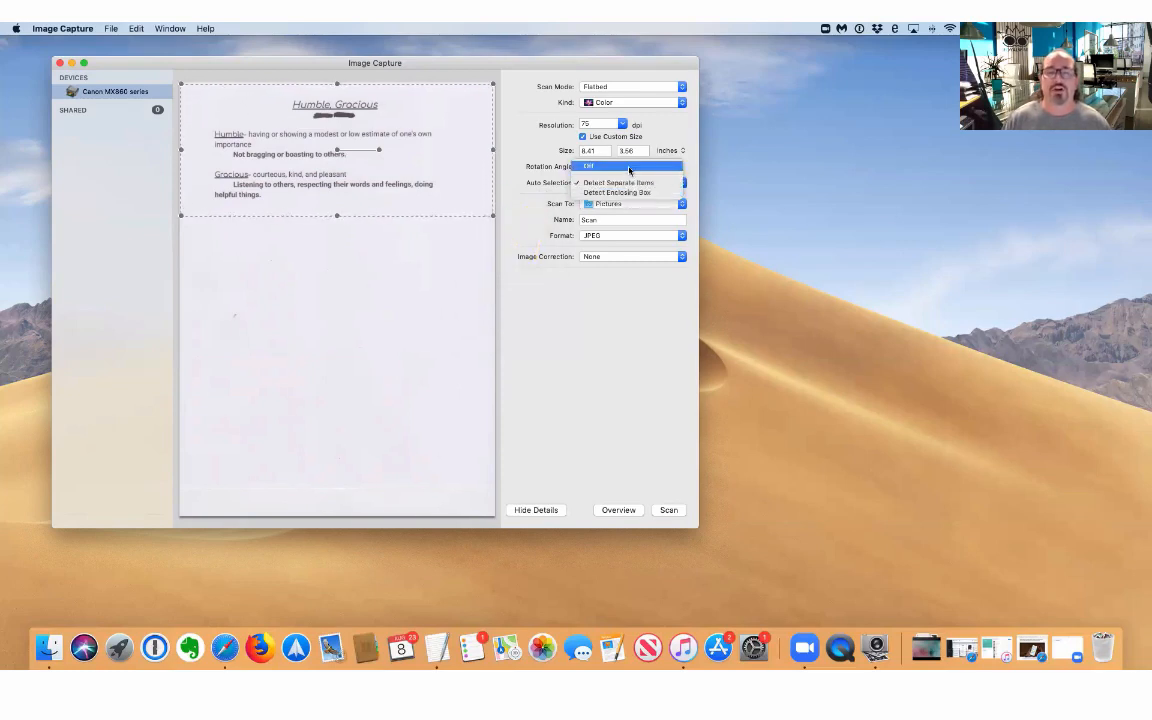
{"action": "left_click", "coordinate": [683, 175]}
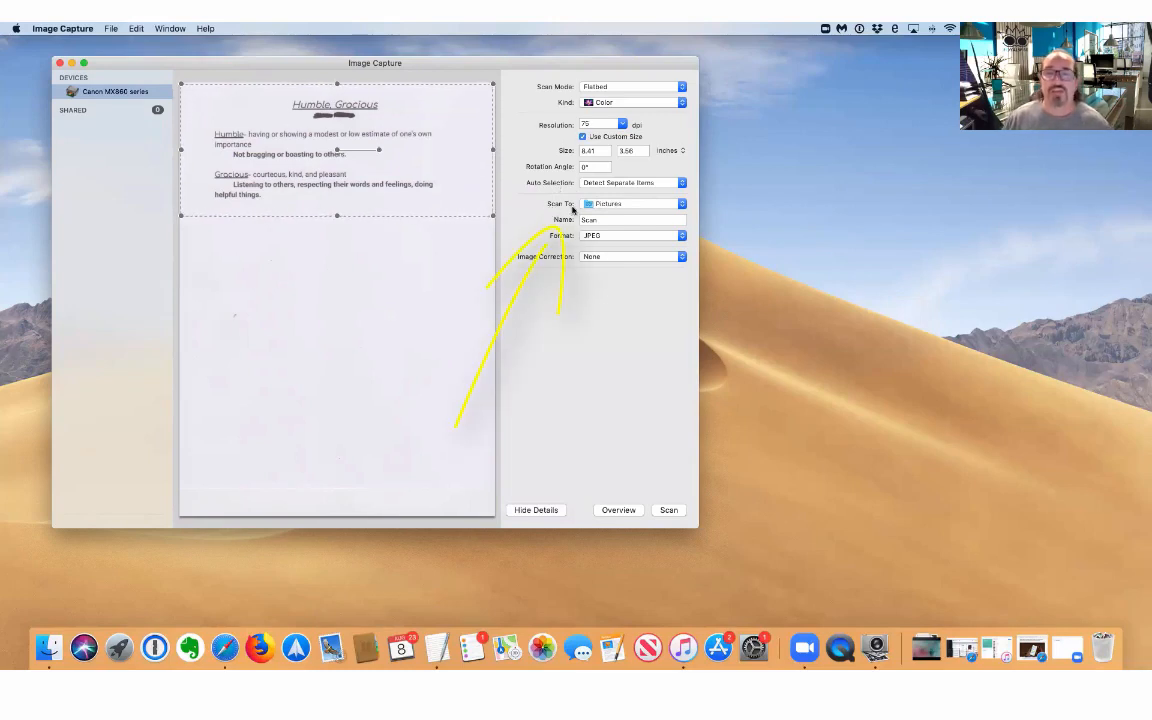
{"action": "left_click", "coordinate": [681, 204]}
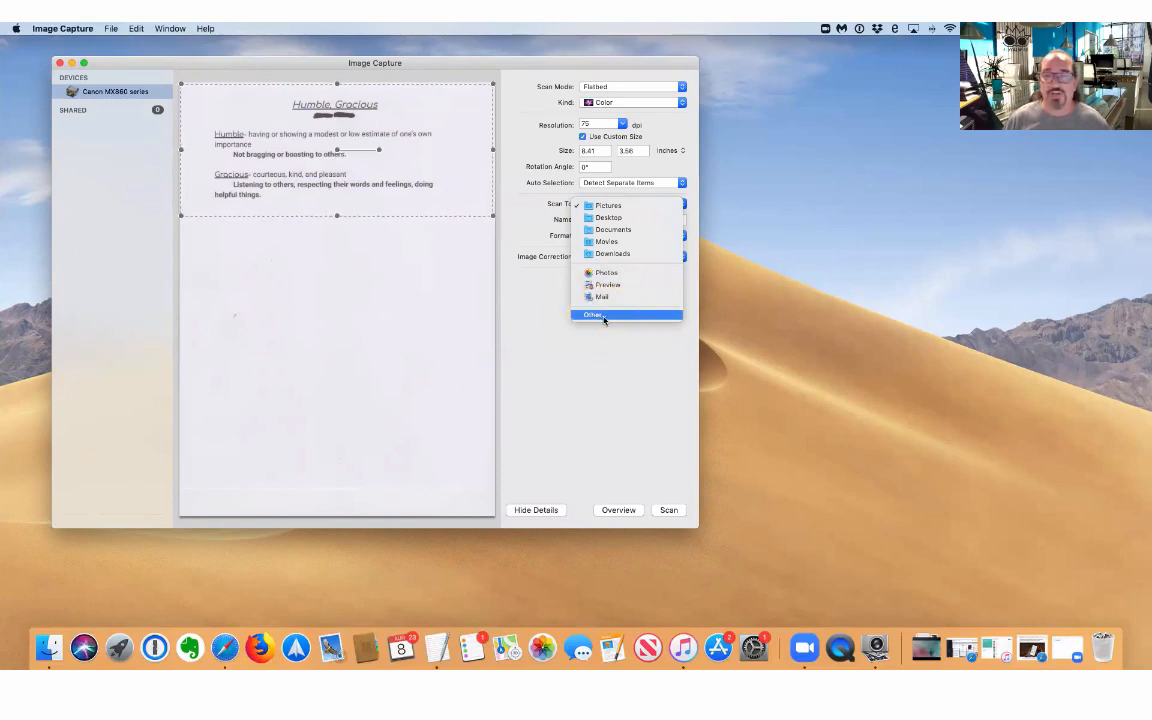
Cancel the Other… folder chooser and set Scan To to Mail.
{"action": "left_click", "coordinate": [604, 317]}
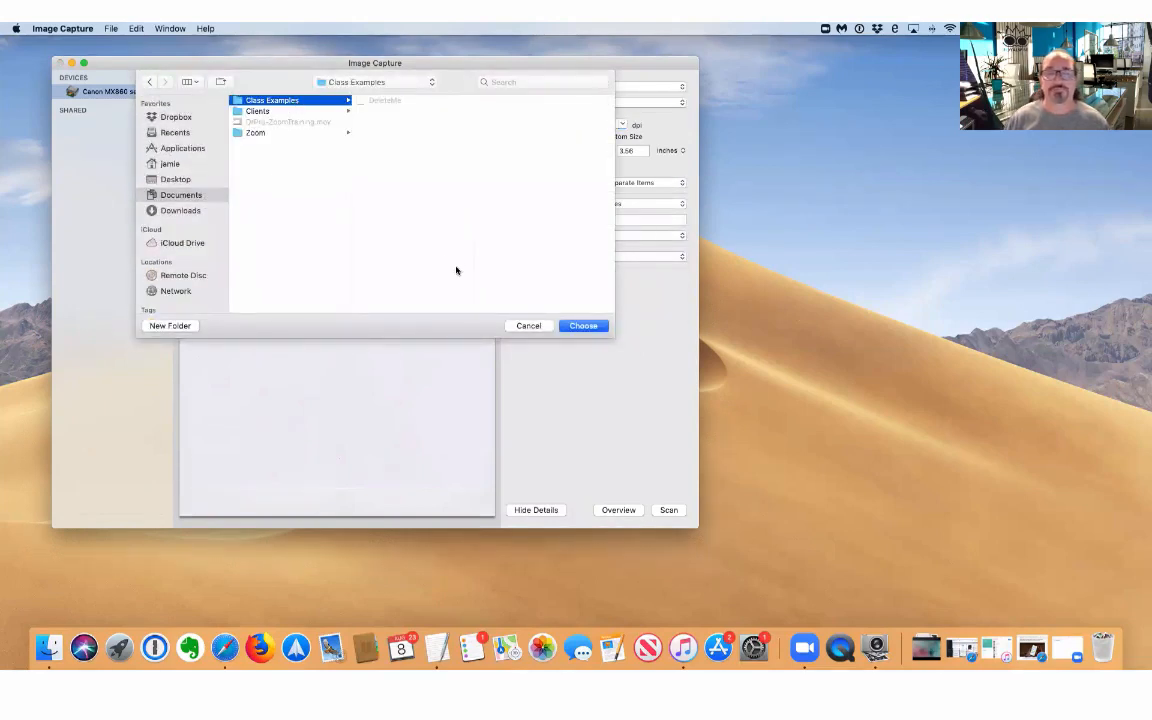
{"action": "left_click", "coordinate": [521, 326]}
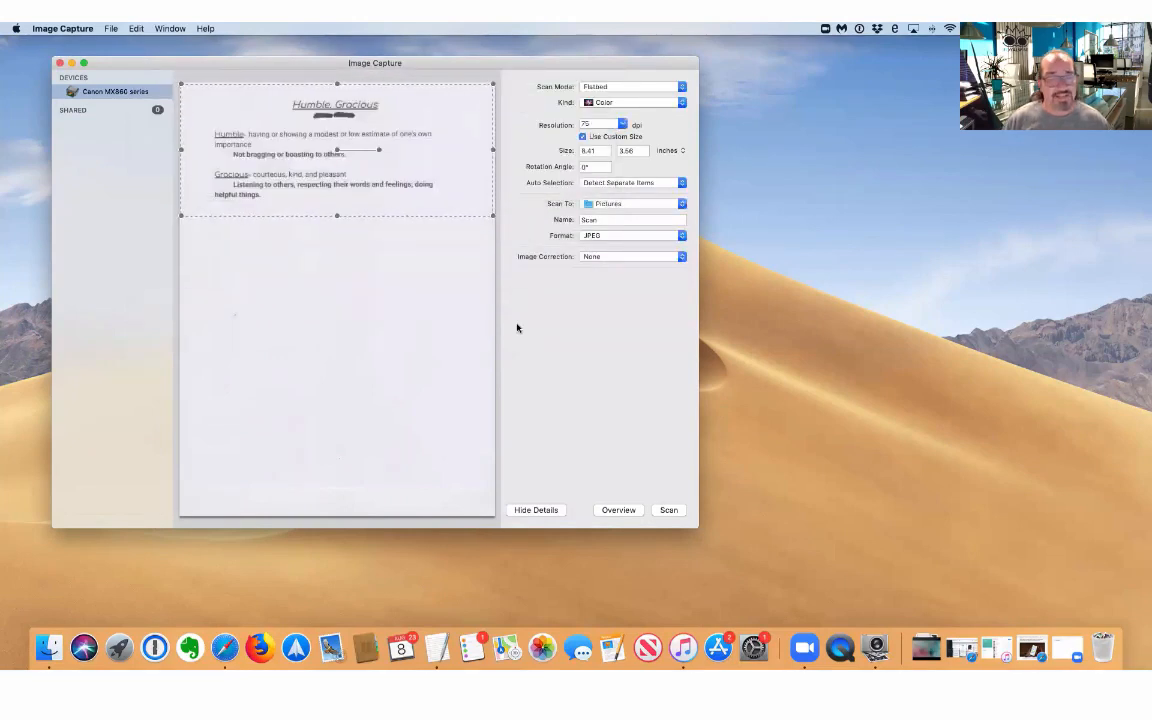
{"action": "left_click", "coordinate": [681, 204]}
{"action": "left_click", "coordinate": [654, 298]}
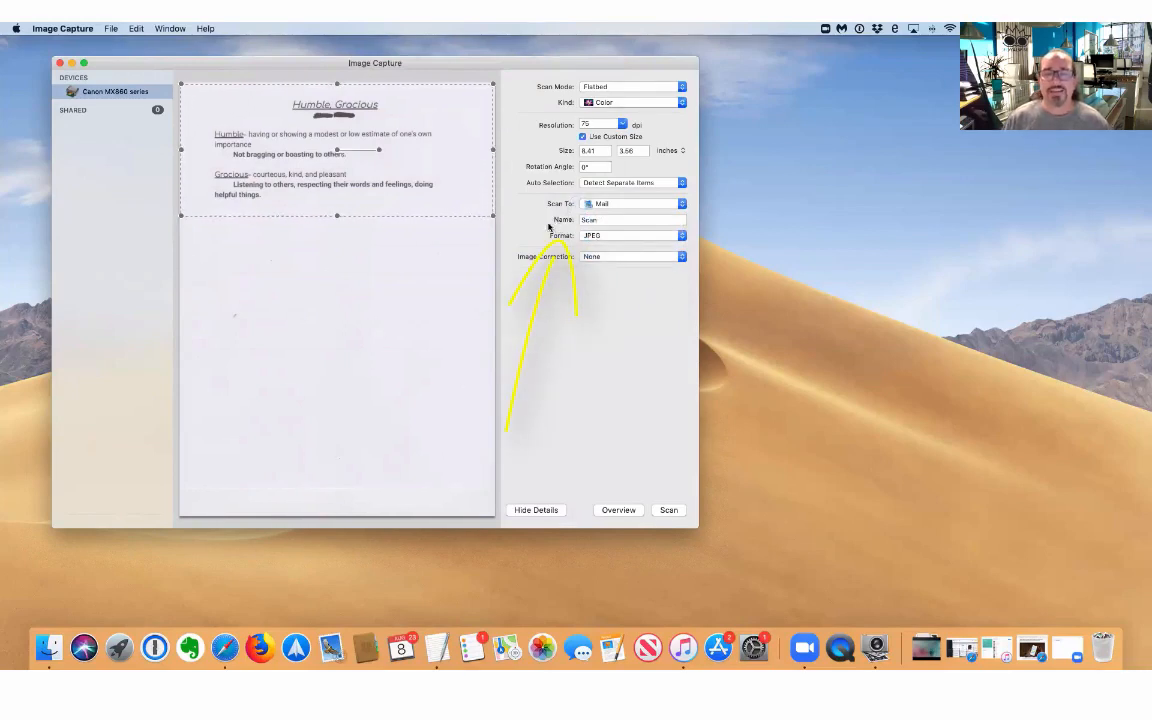
Replace the default name 'Scan' with HumbleDoc, fixing a mistyped entry.
{"action": "left_click", "coordinate": [598, 220]}
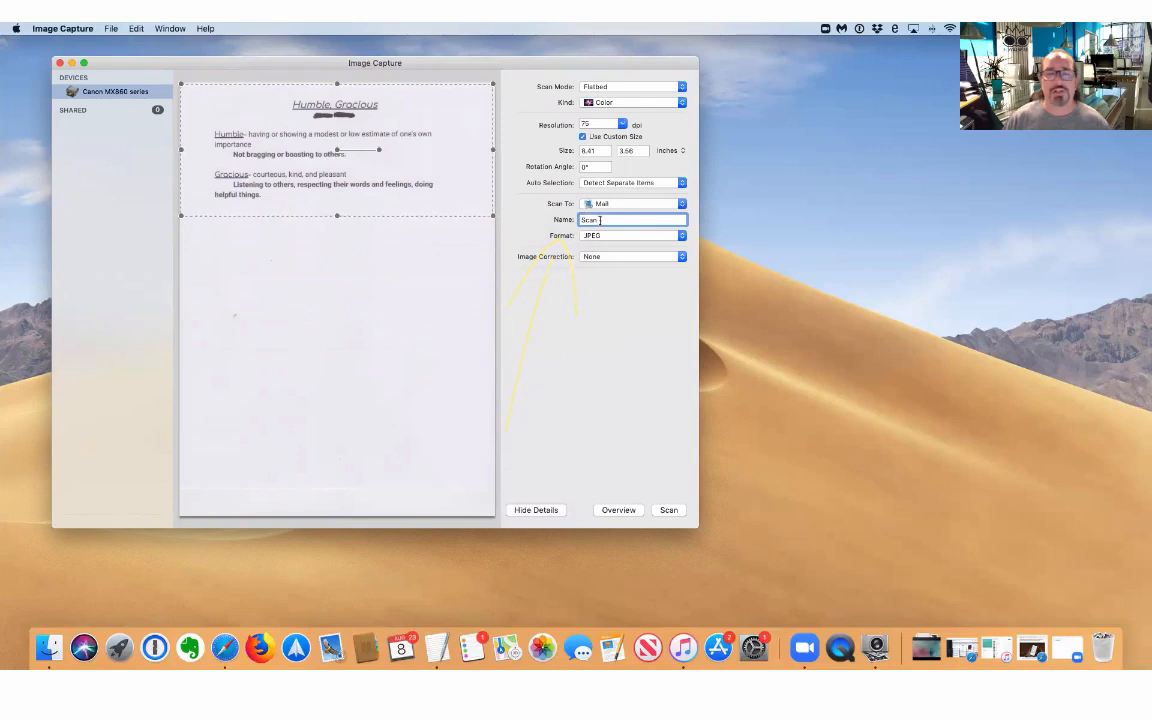
{"action": "left_click_drag", "start_coordinate": [598, 220], "coordinate": [575, 222]}
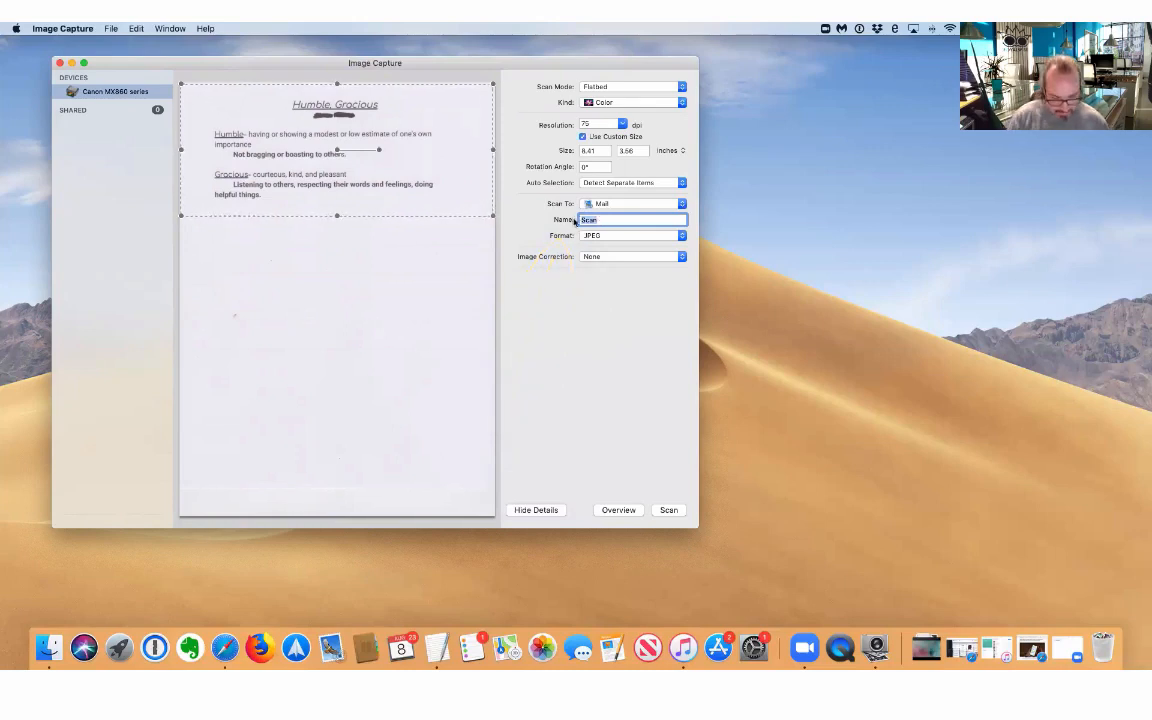
{"action": "type", "text": "Inst"}
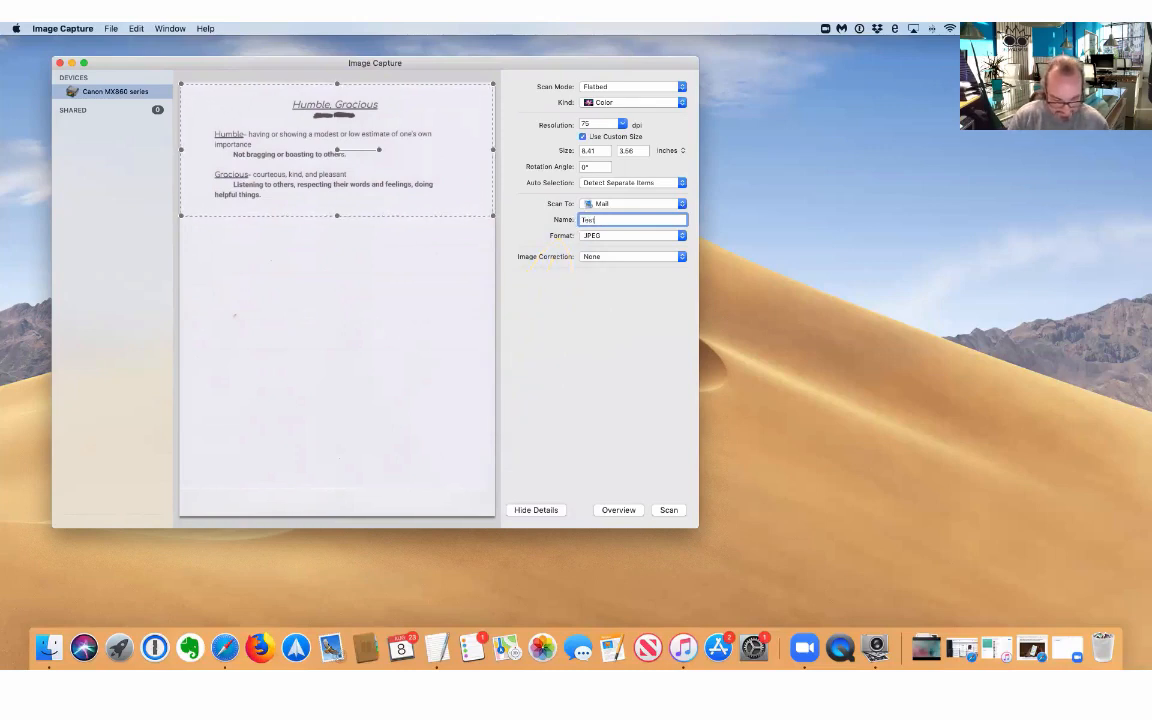
{"action": "type", "text": "Scan"}
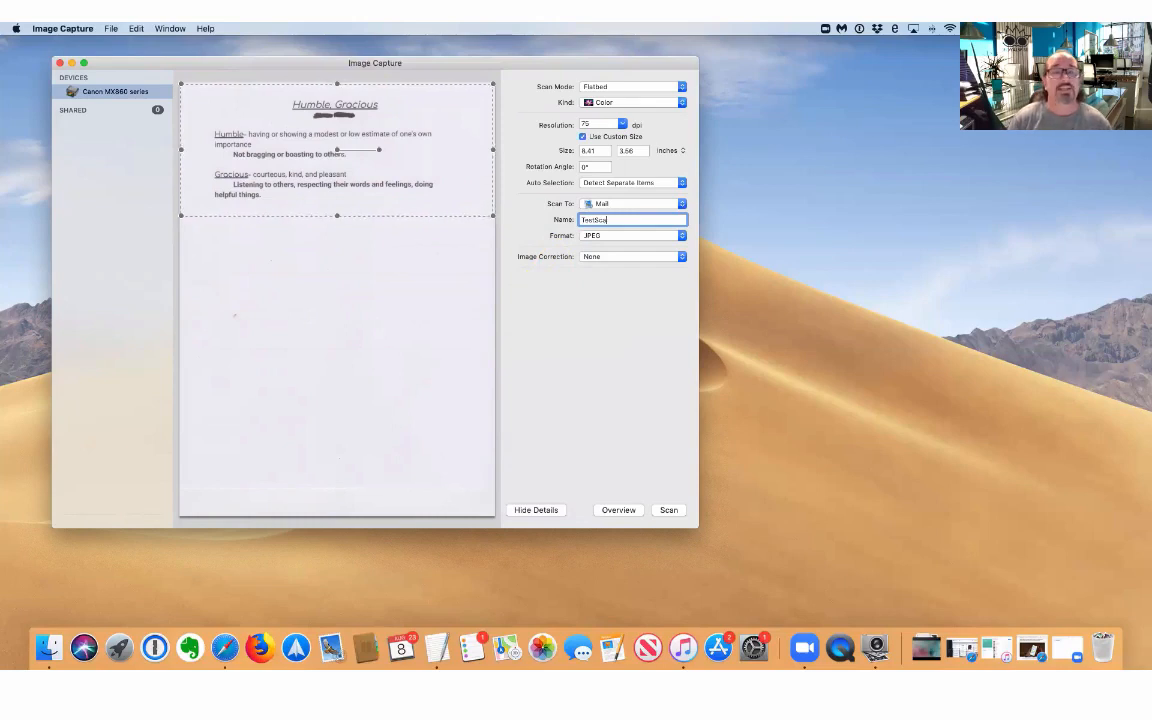
{"action": "key", "text": "BackSpace"}
{"action": "key", "text": "BackSpace"}
{"action": "key", "text": "BackSpace"}
{"action": "key", "text": "BackSpace"}
{"action": "key", "text": "BackSpace"}
{"action": "key", "text": "BackSpace"}
{"action": "key", "text": "BackSpace"}
{"action": "key", "text": "BackSpace"}
{"action": "type", "text": "Hu"}
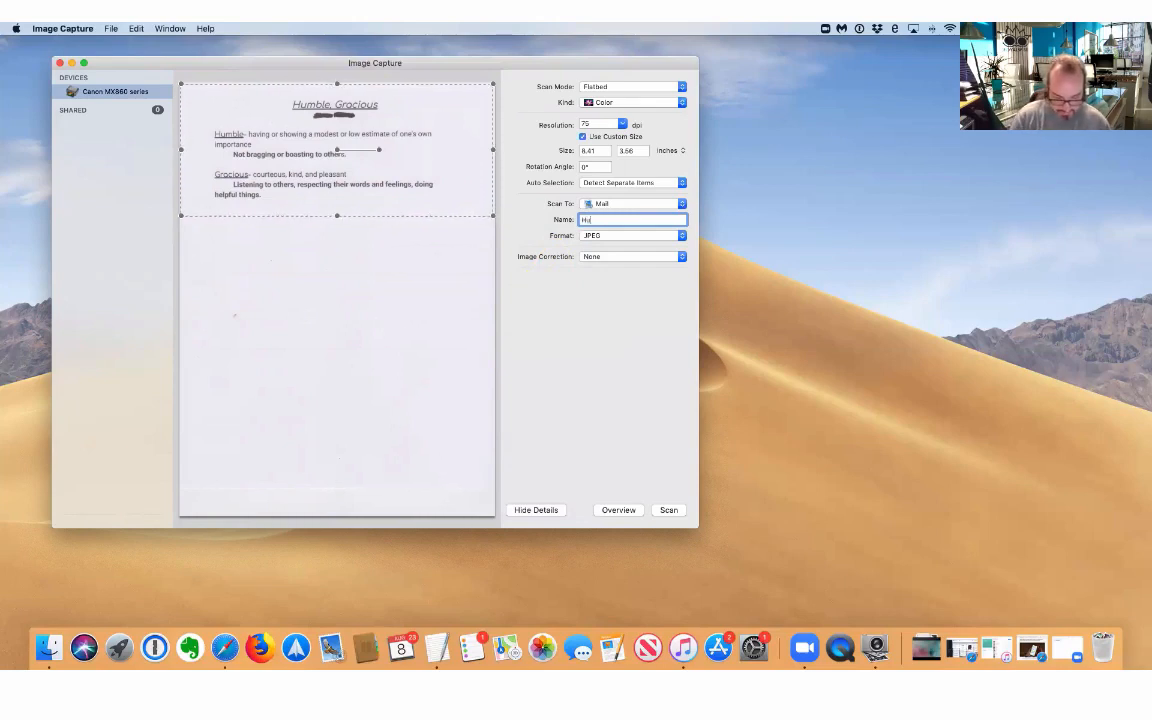
{"action": "type", "text": "mbleDoc"}
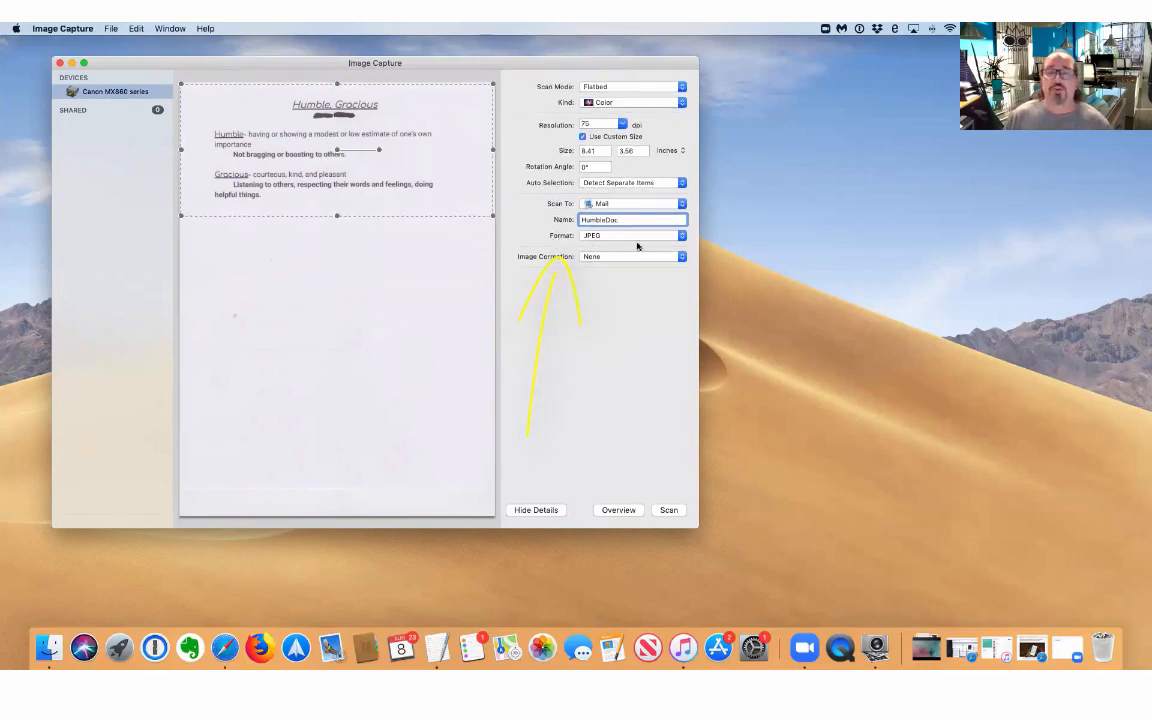
Set Format to PDF and tick 'Combine into single document'.
{"action": "left_click", "coordinate": [680, 238]}
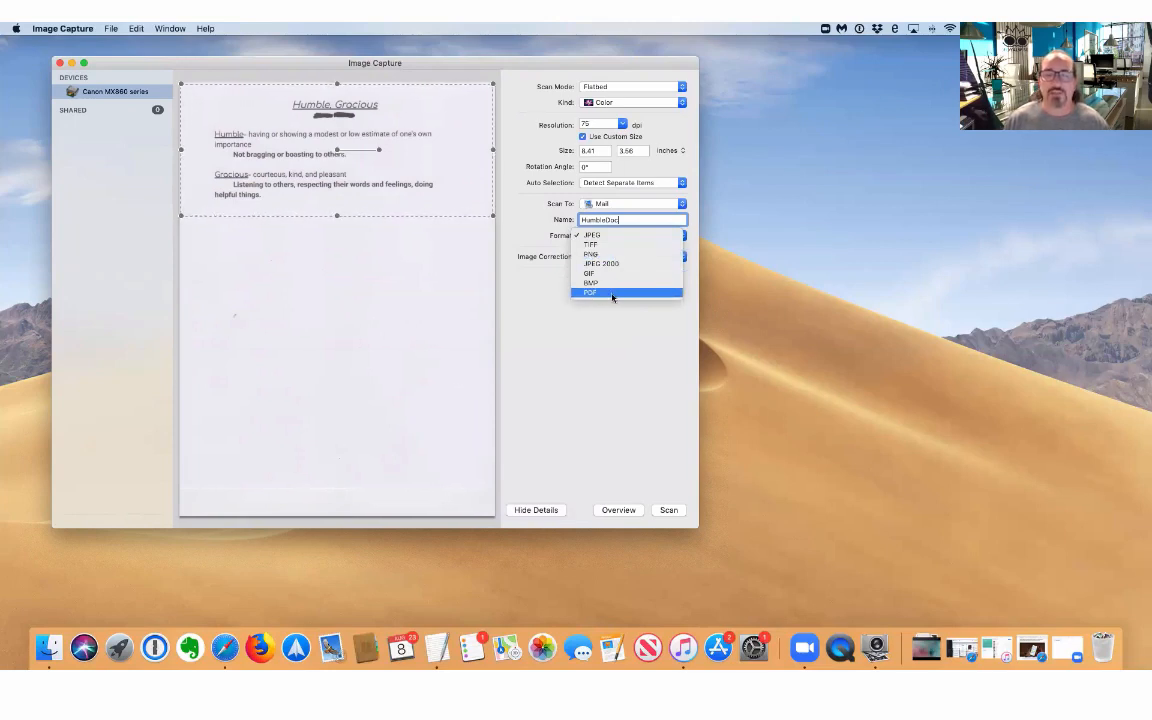
{"action": "left_click", "coordinate": [613, 292]}
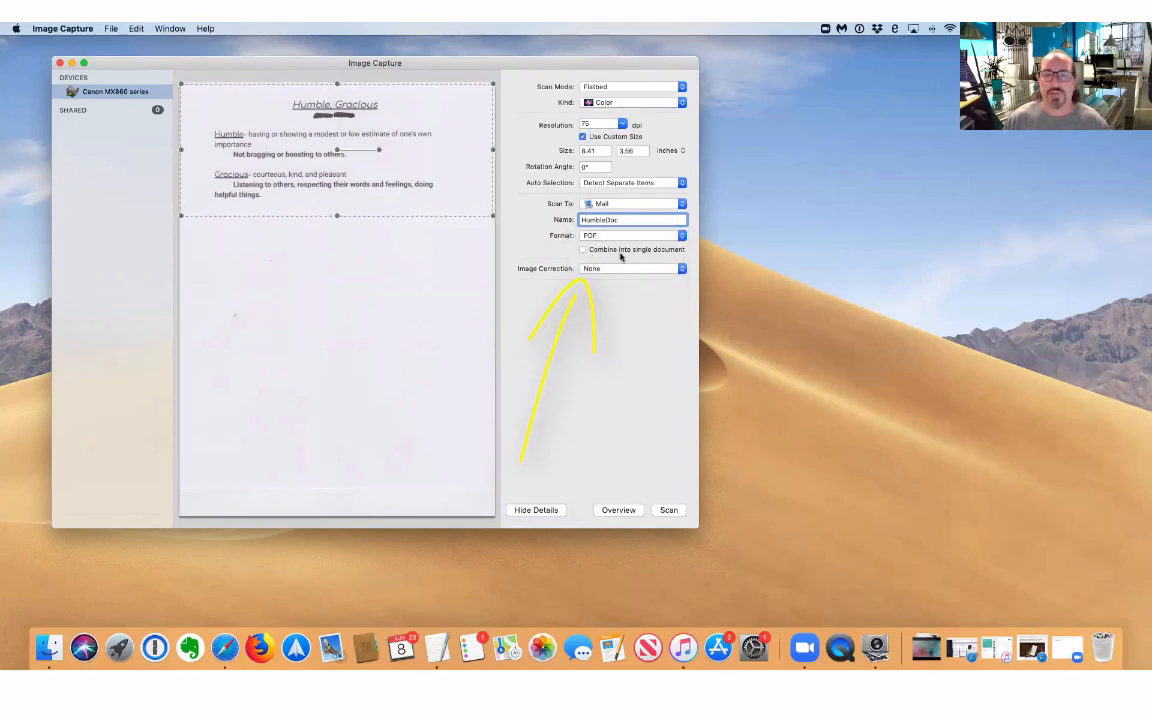
{"action": "left_click", "coordinate": [583, 250]}
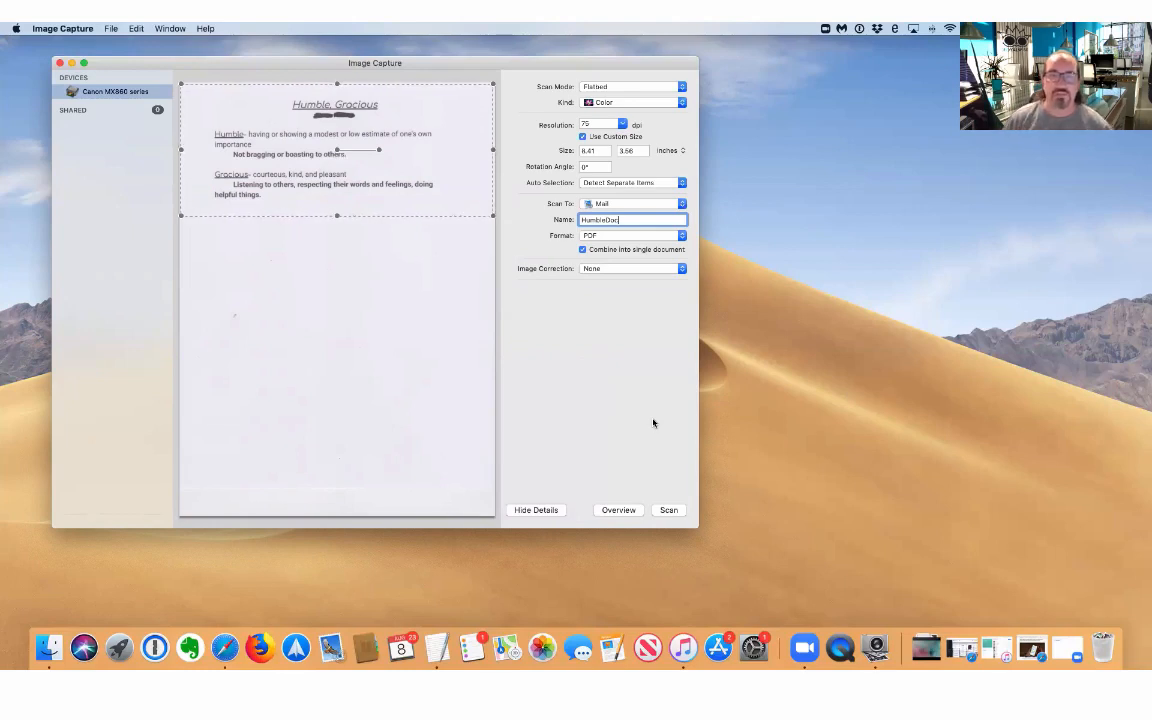
Keep Image Correction at None and scan HumbleDoc.pdf into a new Mail message.
{"action": "left_click", "coordinate": [684, 270]}
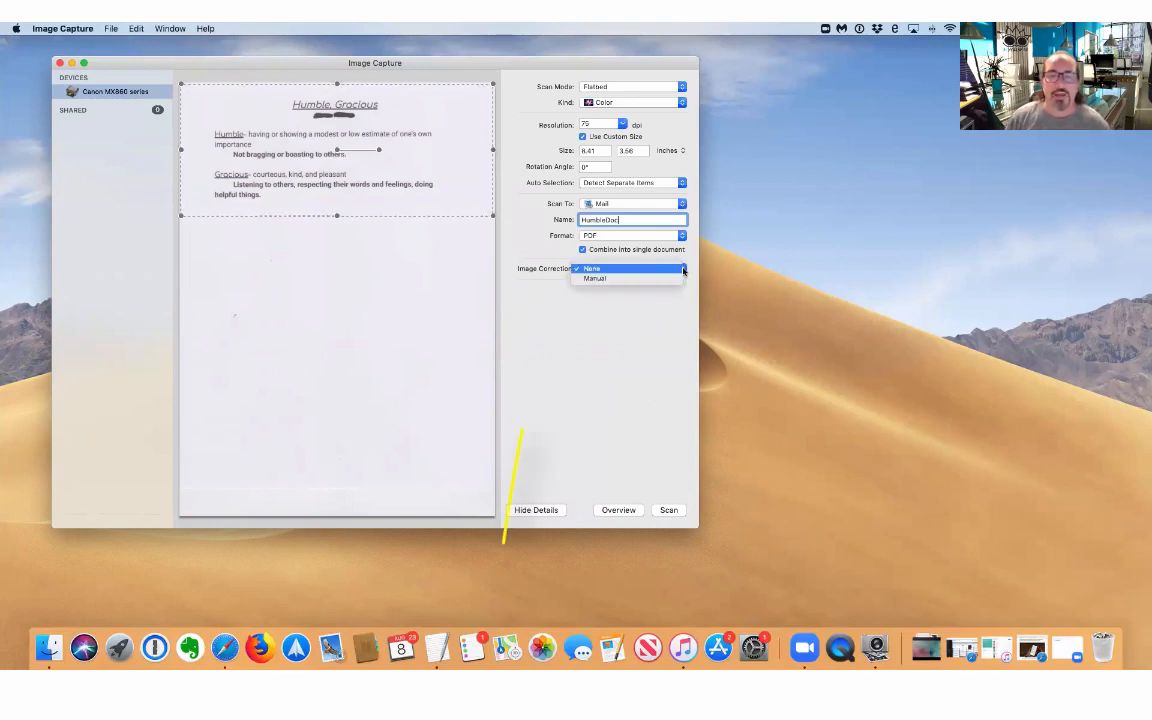
{"action": "left_click", "coordinate": [597, 279]}
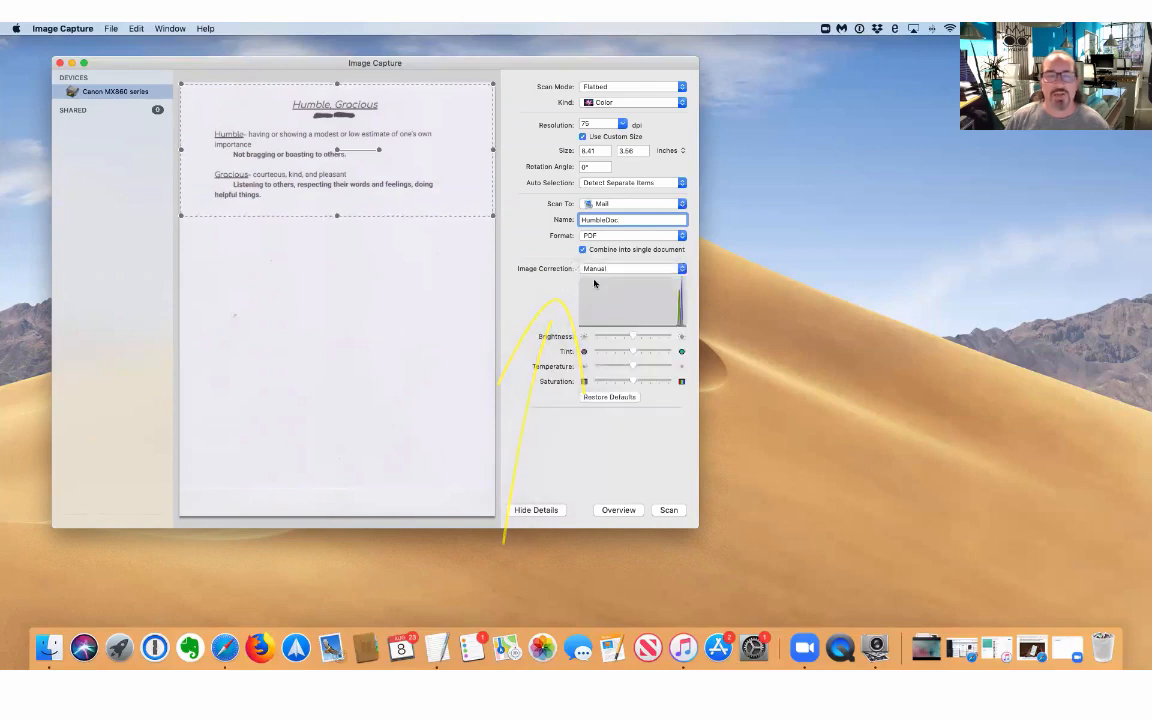
{"action": "left_click", "coordinate": [683, 271]}
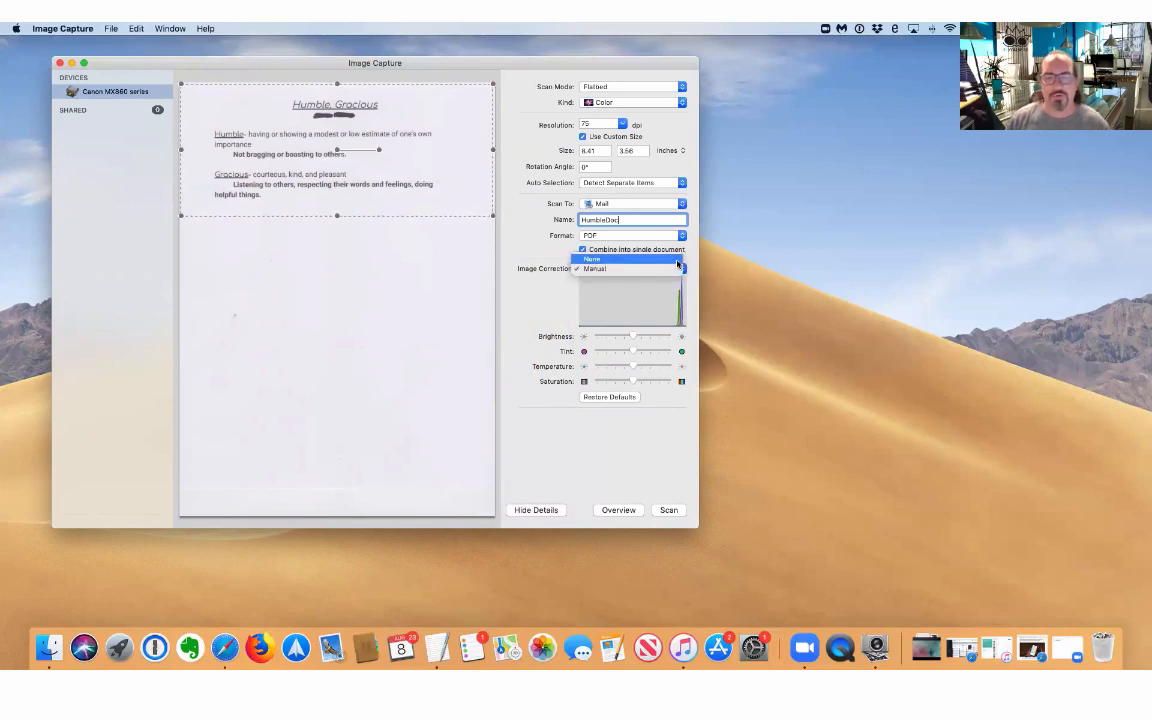
{"action": "left_click", "coordinate": [678, 261]}
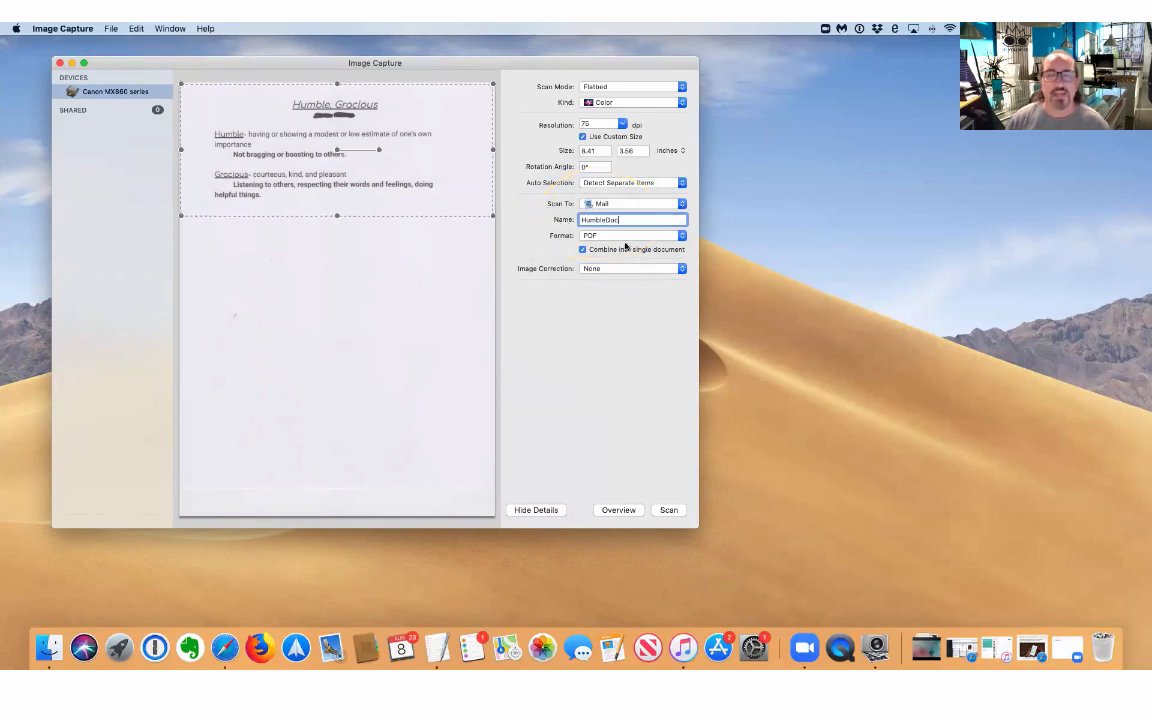
{"action": "left_click", "coordinate": [668, 510]}
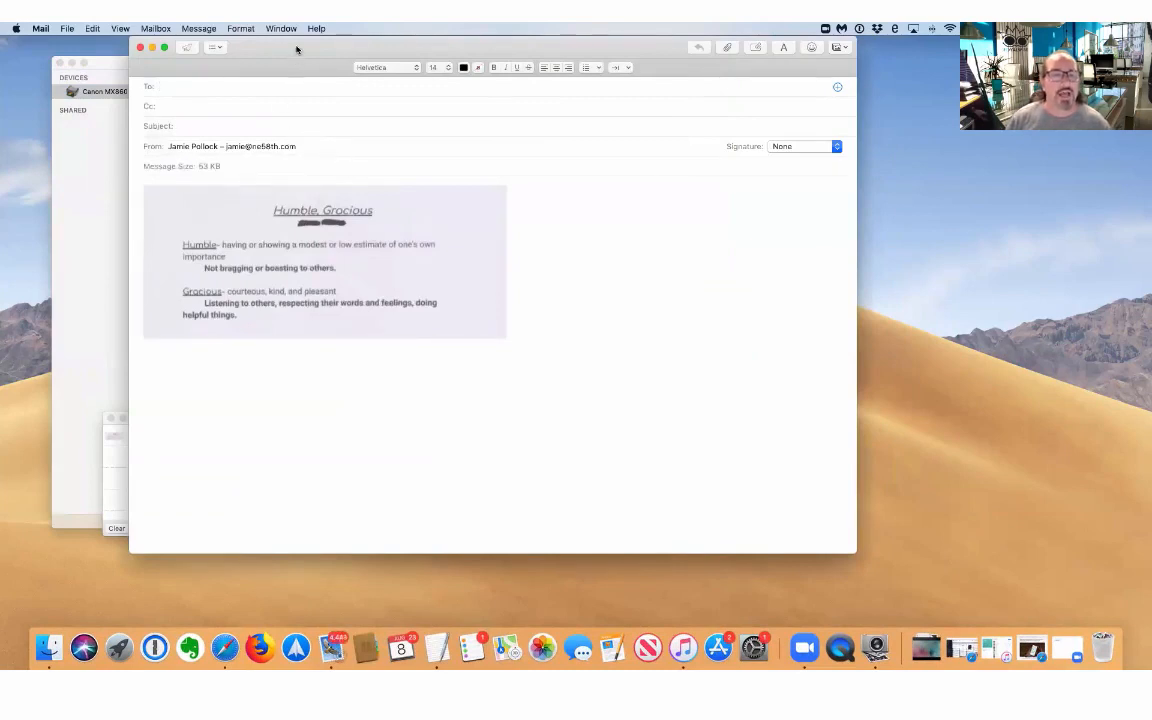
Choose a different sending account and address the message to the recipient's e-mail.
{"action": "left_click_drag", "start_coordinate": [296, 49], "coordinate": [292, 93]}
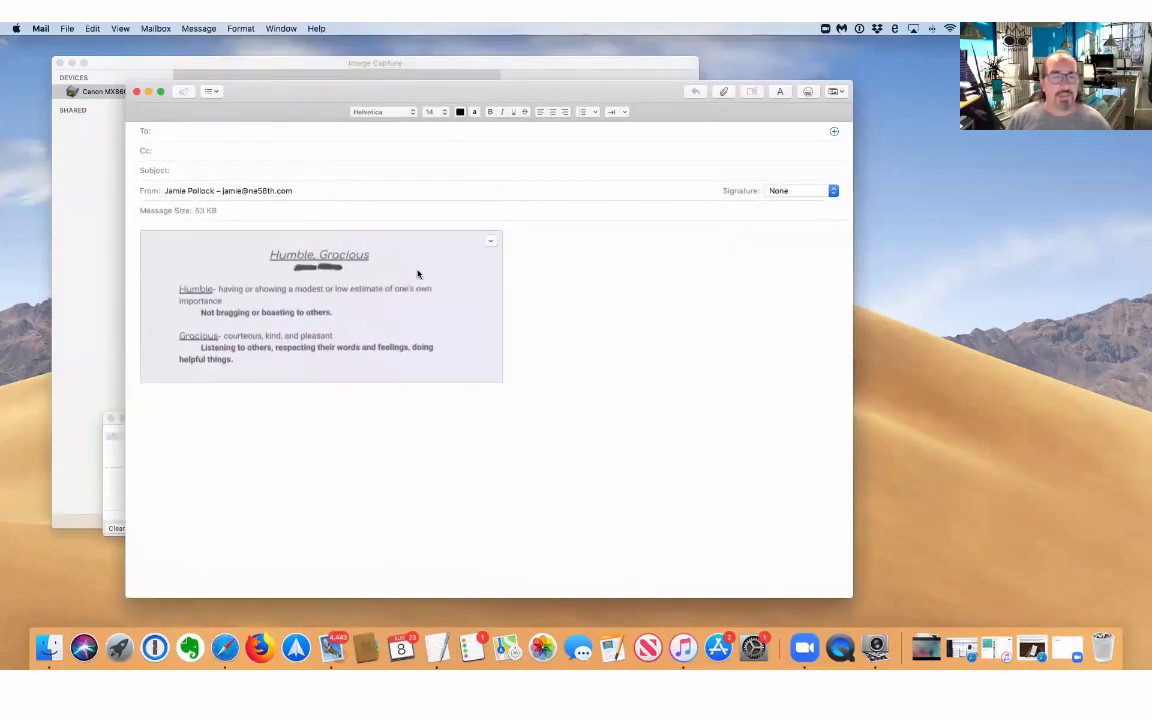
{"action": "left_click", "coordinate": [331, 191]}
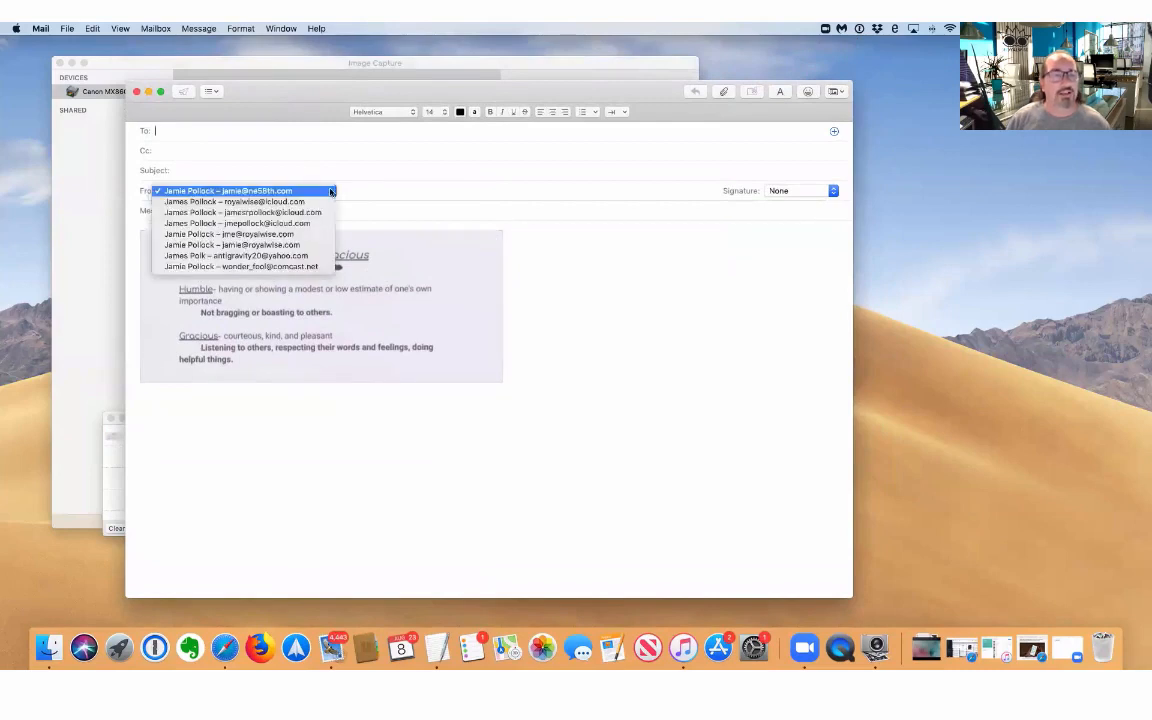
{"action": "left_click", "coordinate": [304, 234]}
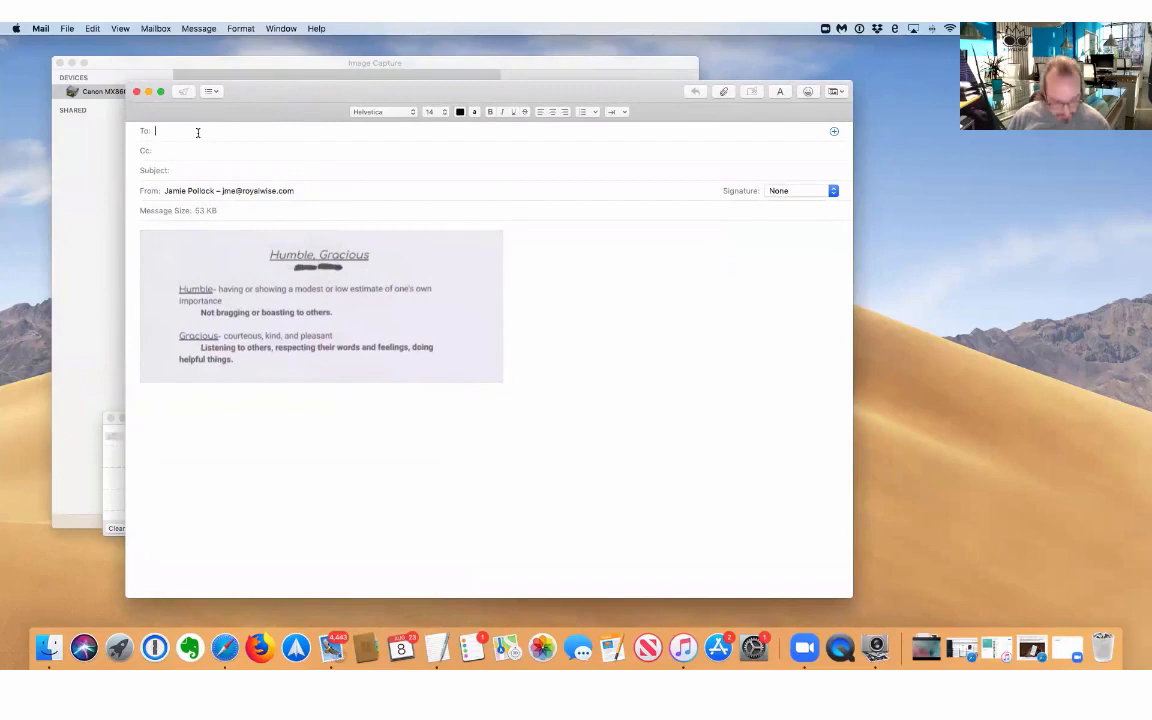
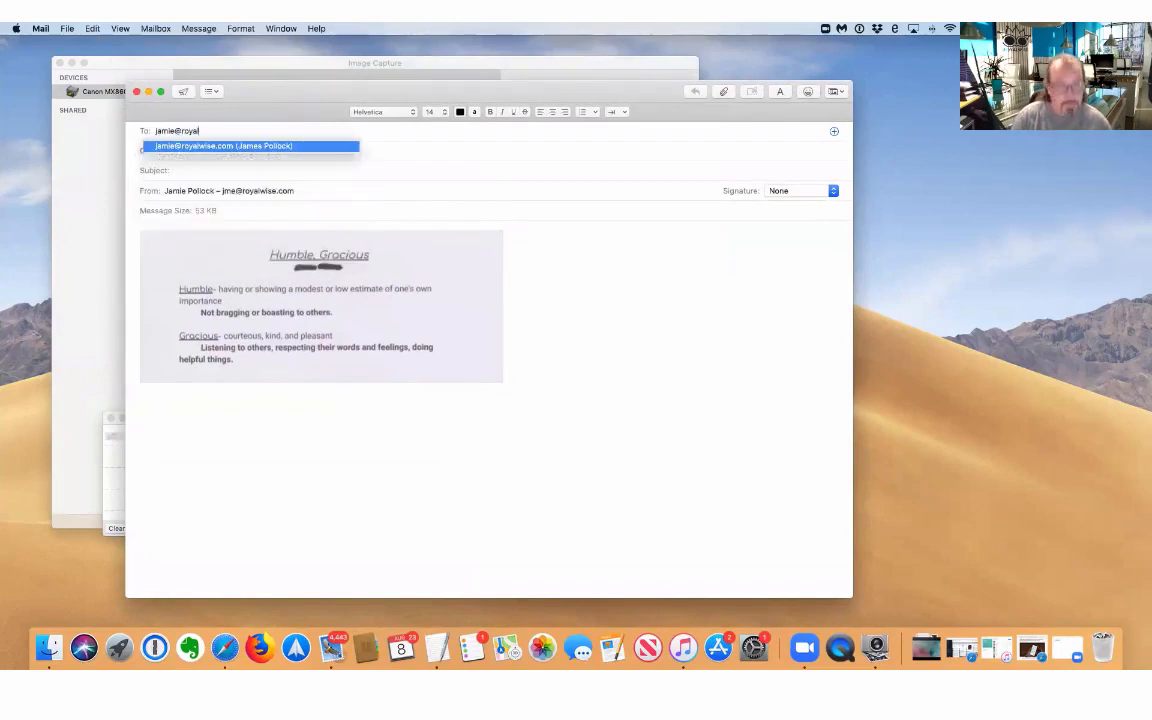
{"action": "key", "text": "Return"}
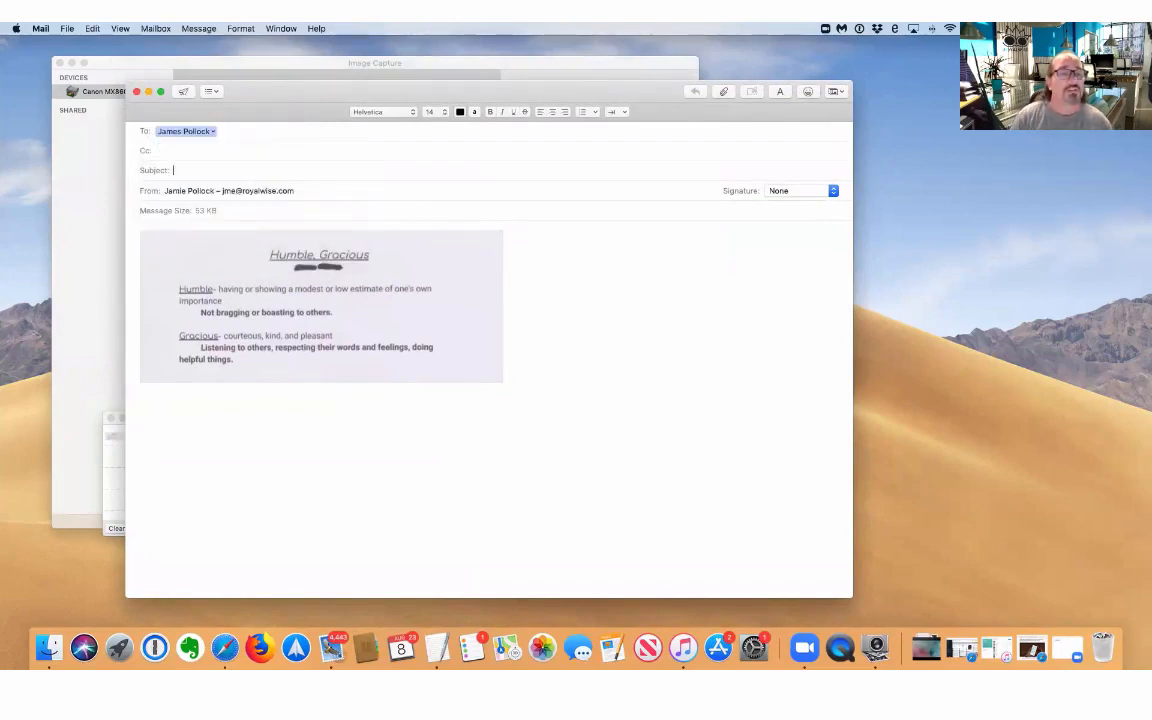
Add the subject 'Scan Trainging' and the note 'Here is the doc!' with a signature, then send.
{"action": "key", "text": "Tab"}
{"action": "key", "text": "Tab"}
{"action": "type", "text": "Test"}
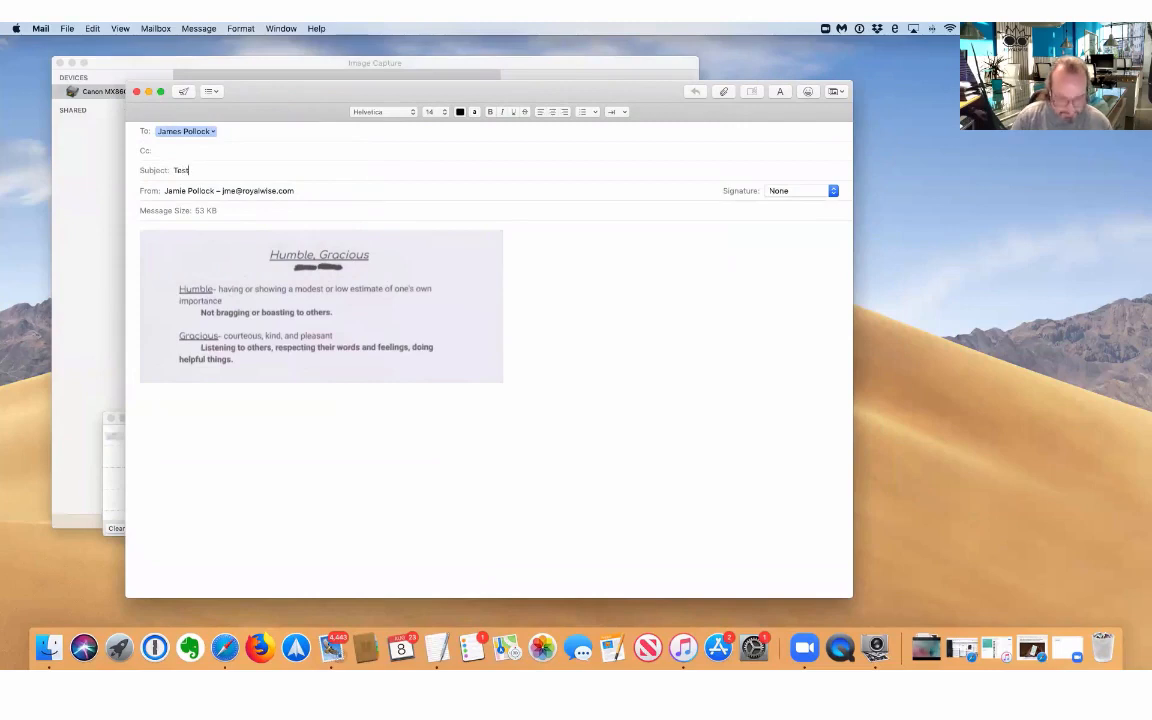
{"action": "key", "text": "BackSpace"}
{"action": "key", "text": "BackSpace"}
{"action": "key", "text": "BackSpace"}
{"action": "key", "text": "BackSpace"}
{"action": "type", "text": "n f"}
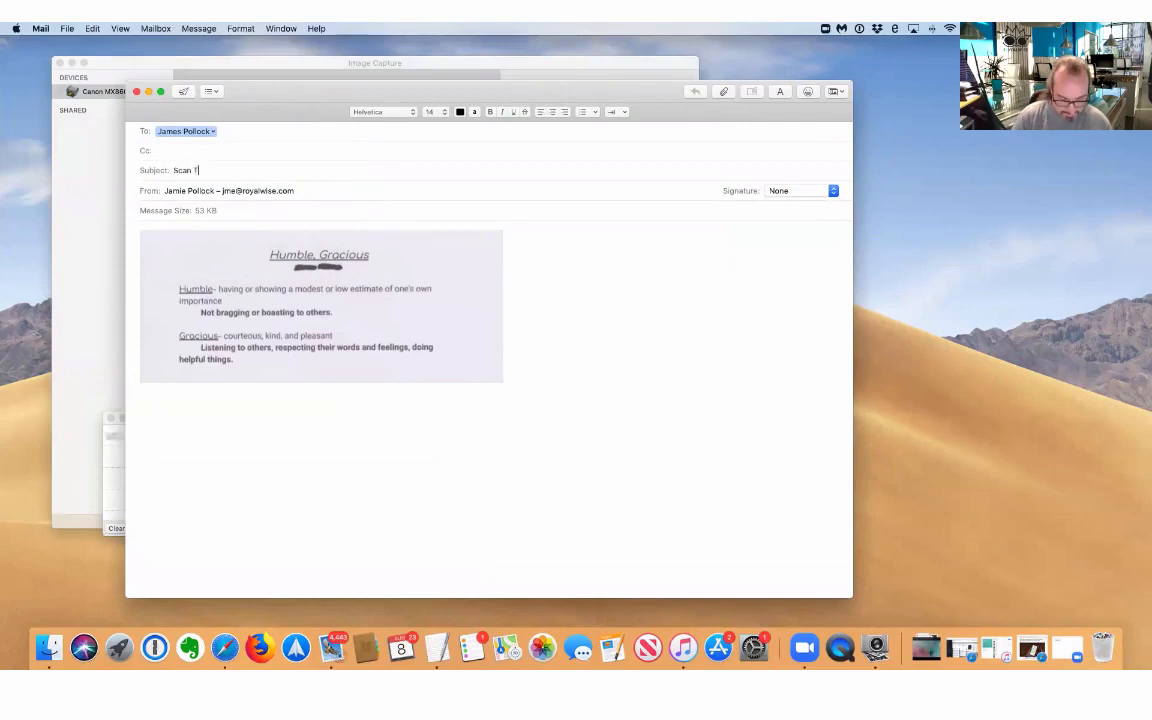
{"action": "type", "text": "rainging"}
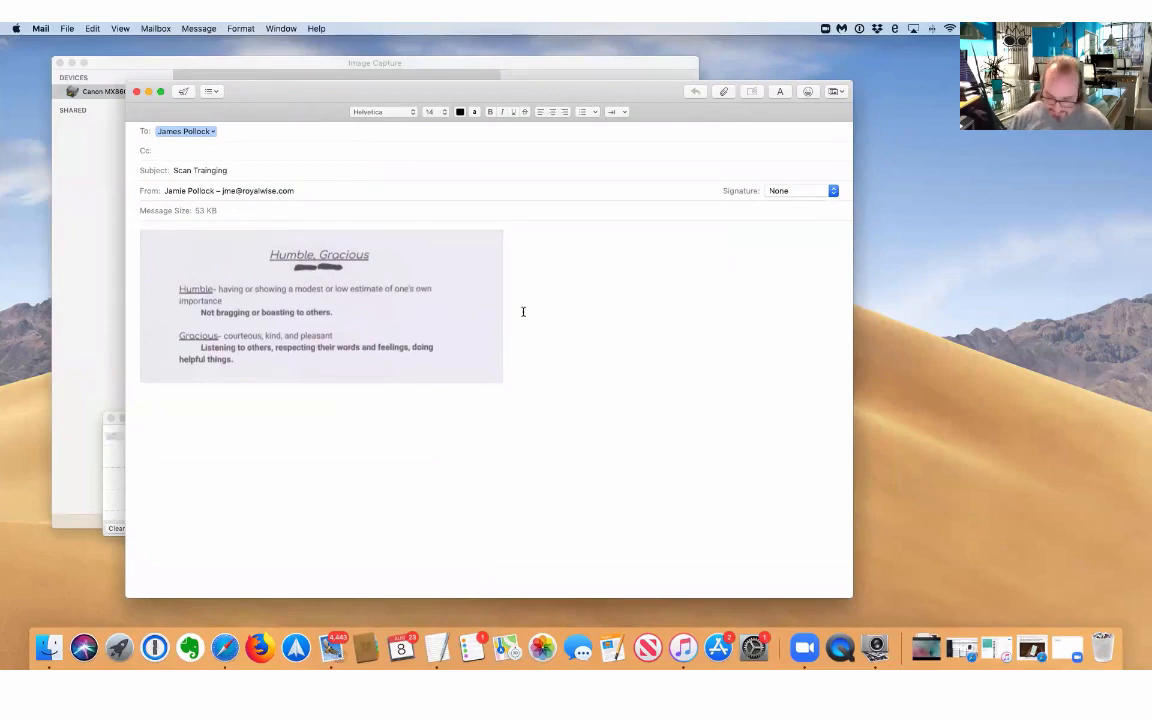
{"action": "key", "text": "Return"}
{"action": "key", "text": "Return"}
{"action": "key", "text": "Return"}
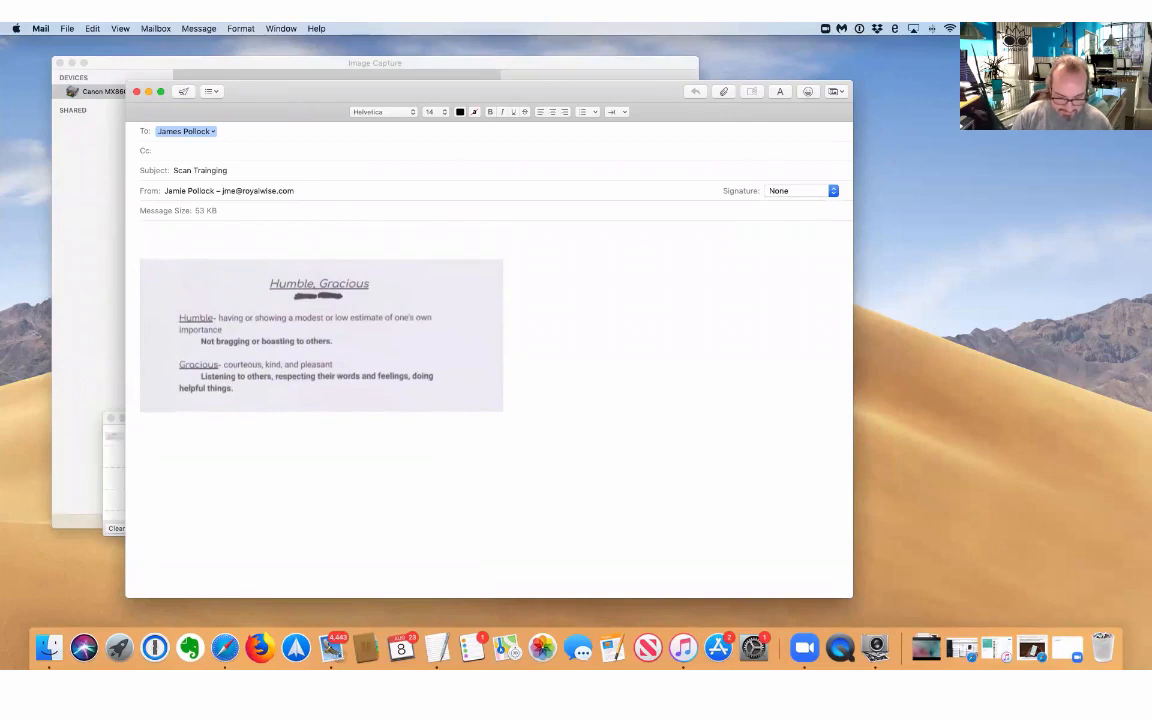
{"action": "type", "text": "Here is"}
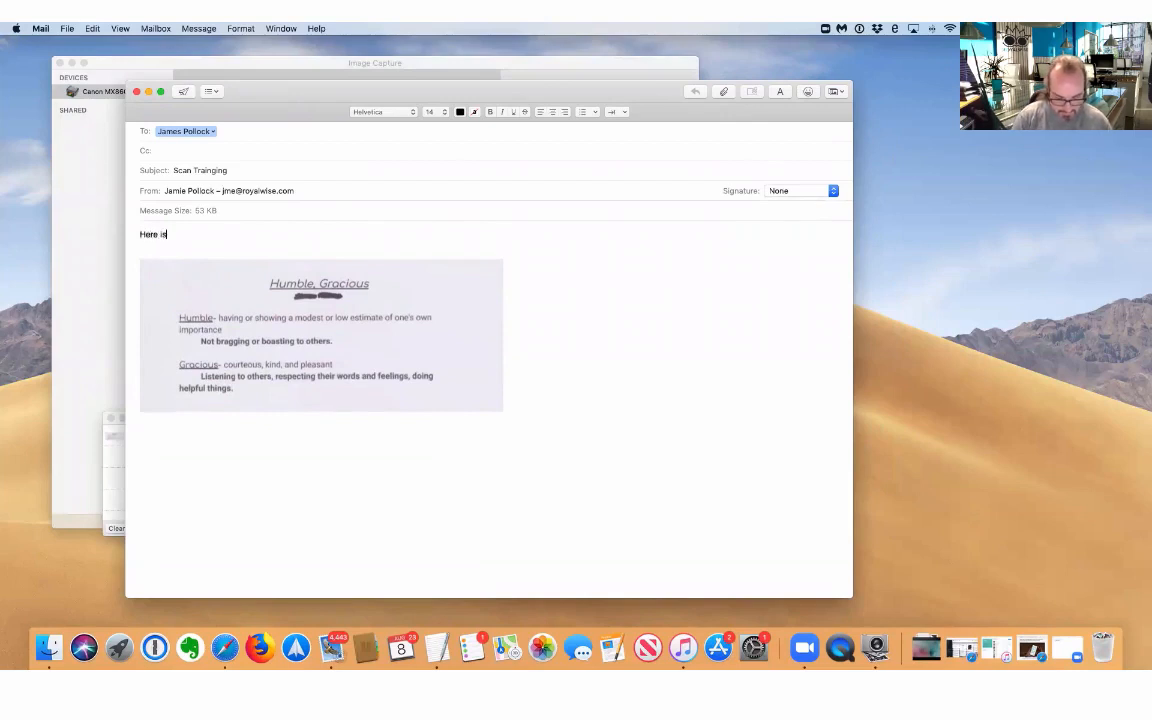
{"action": "type", "text": " the doc"}
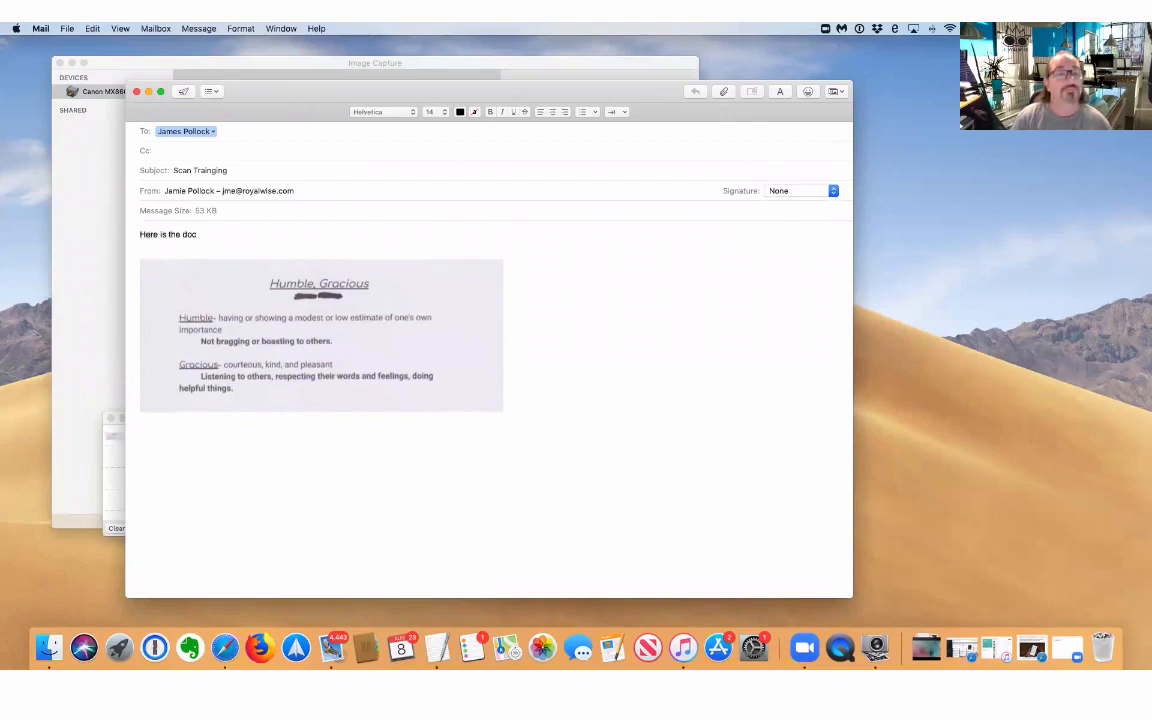
{"action": "type", "text": "!"}
{"action": "key", "text": "Return"}
{"action": "type", "text": "--J"}
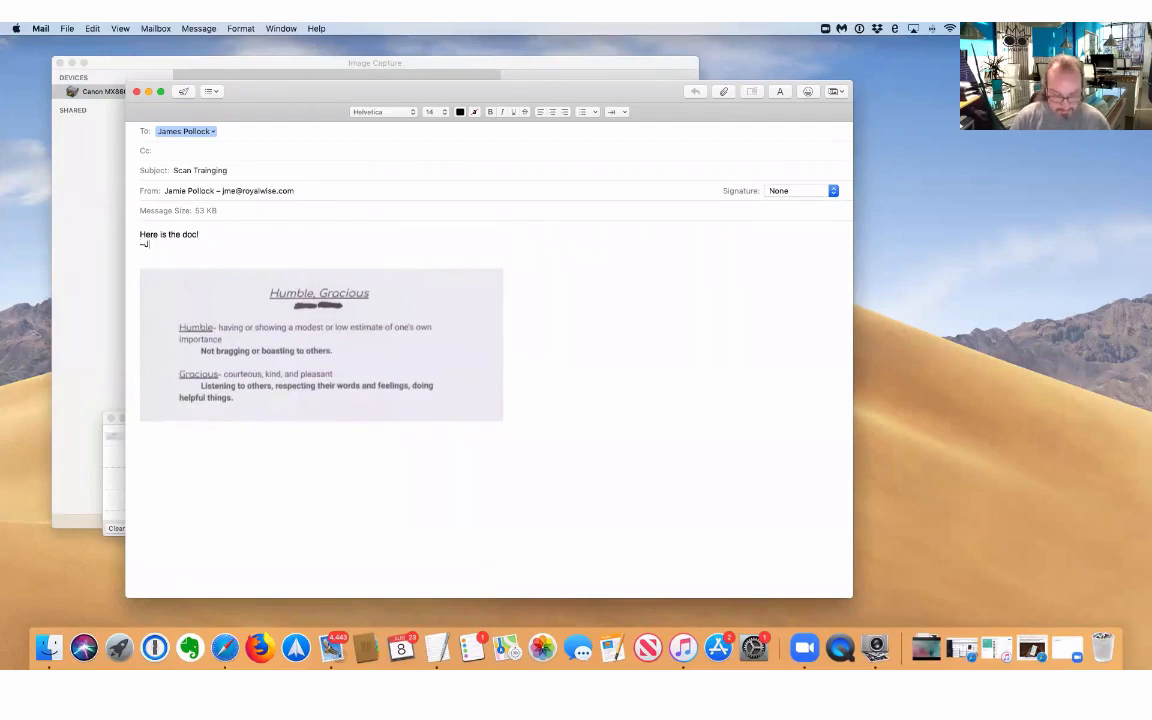
{"action": "type", "text": "amie"}
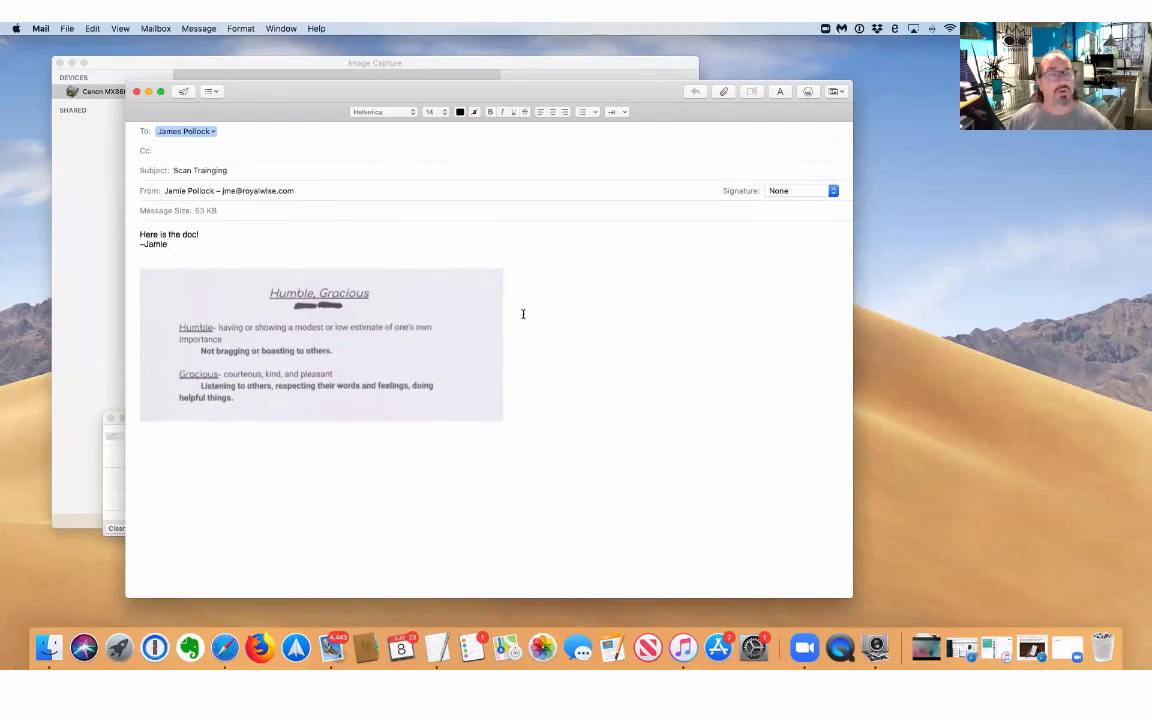
{"action": "left_click", "coordinate": [185, 92]}
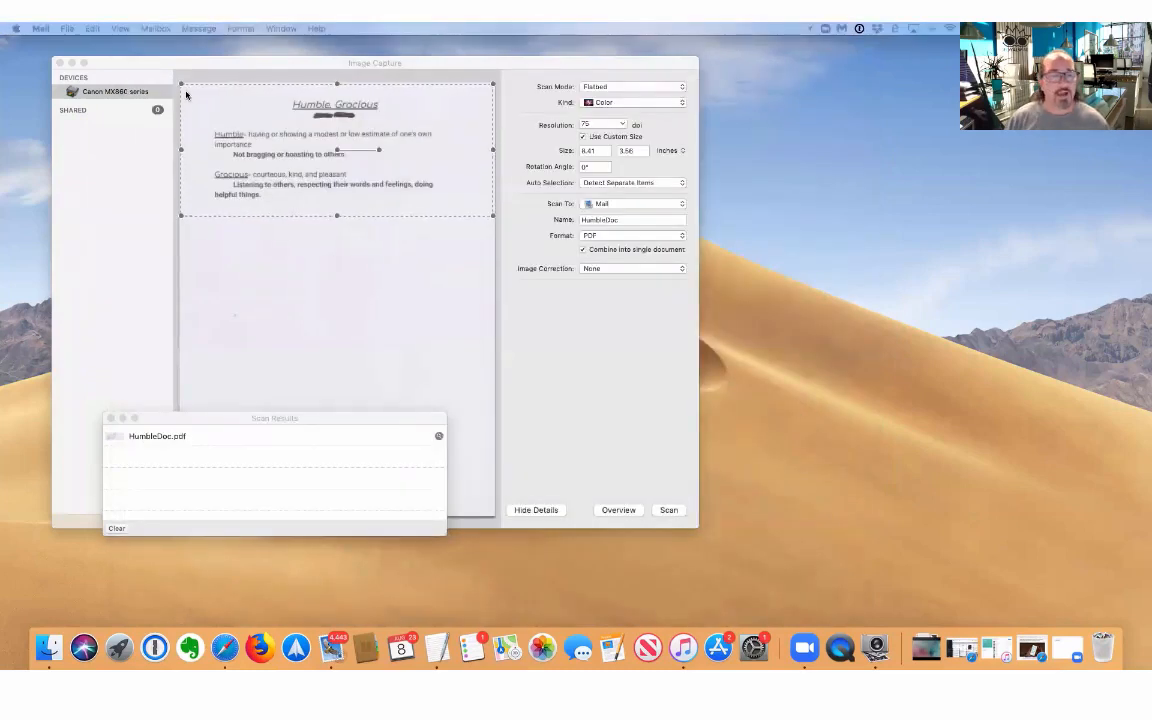
Return to Image Capture and reveal the scanned HumbleDoc.pdf in Finder.
{"action": "left_click", "coordinate": [167, 439]}
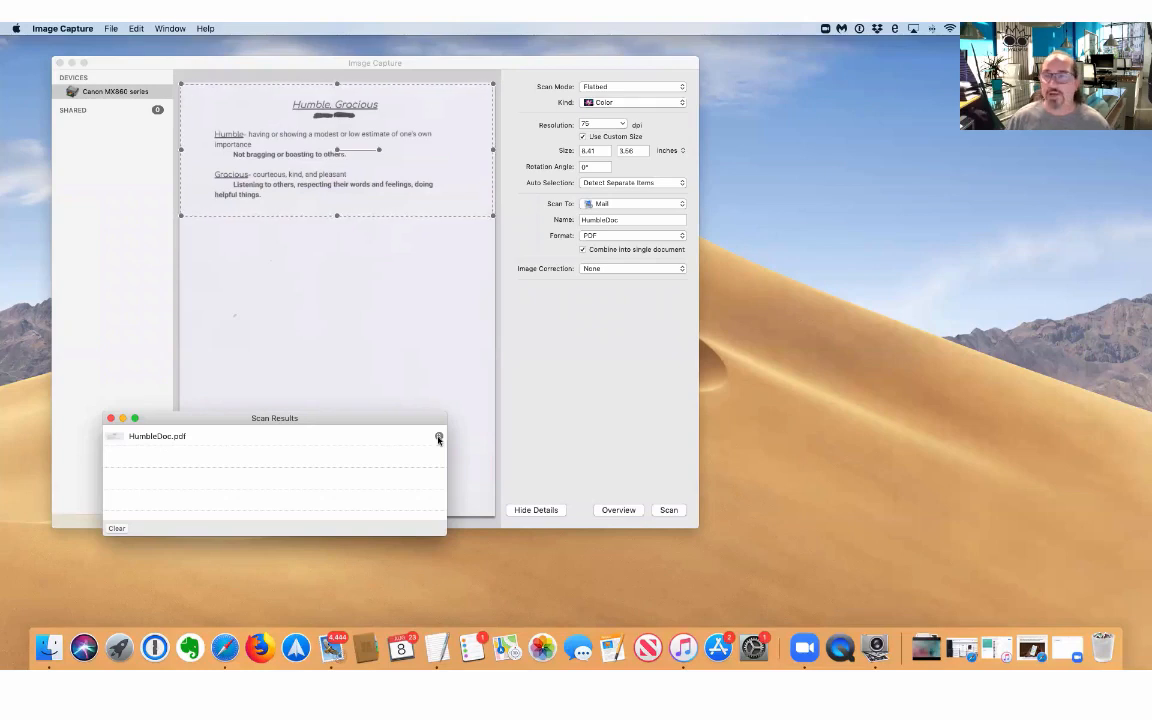
{"action": "left_click", "coordinate": [438, 437]}
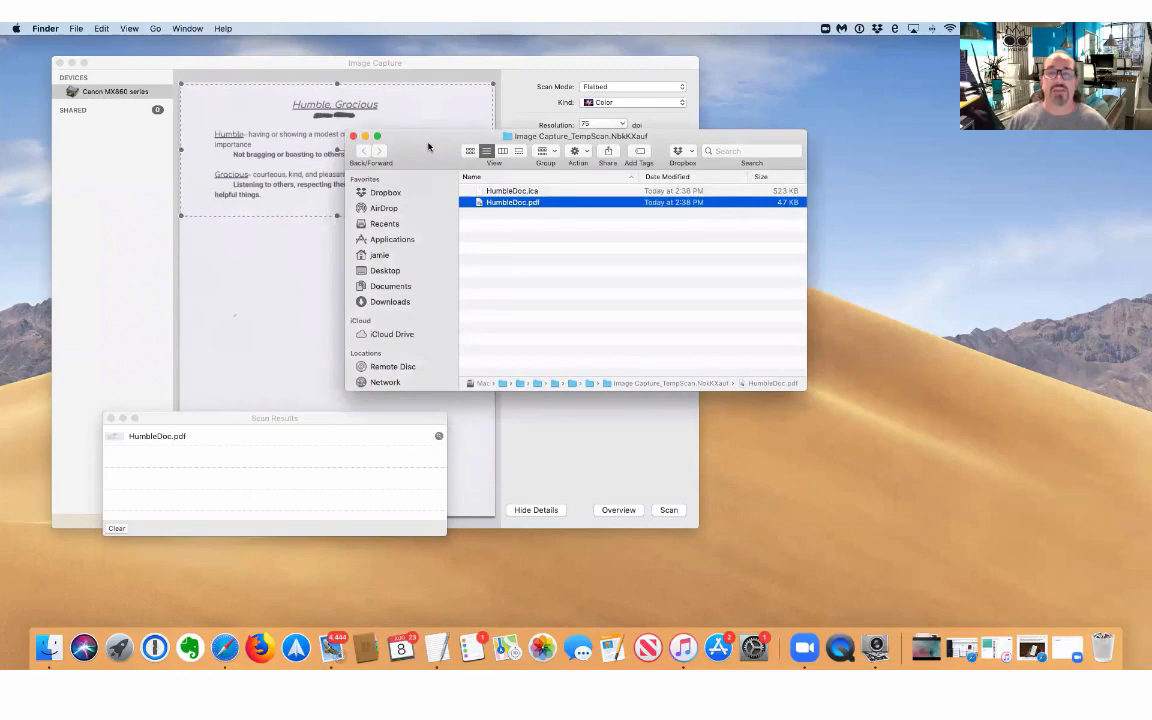
Close the Finder window showing the temporary scan folder and return to Image Capture.
{"action": "left_click_drag", "start_coordinate": [430, 147], "coordinate": [302, 170]}
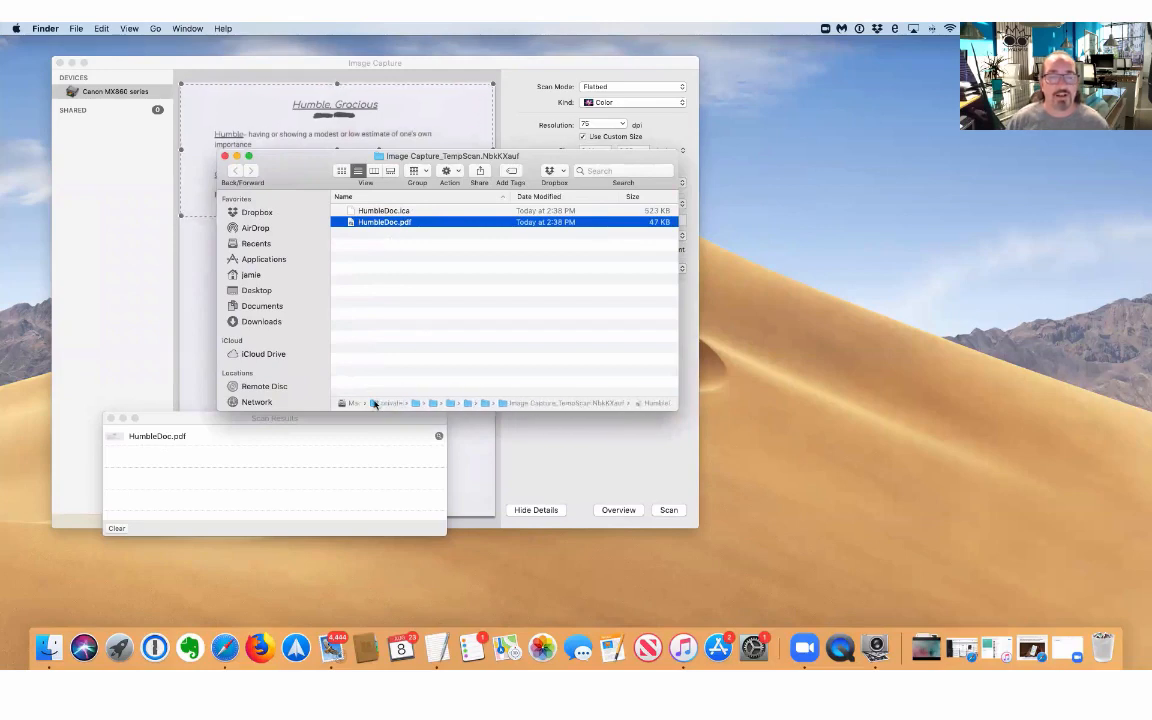
{"action": "key", "text": "super+w"}
{"action": "left_click", "coordinate": [593, 205]}
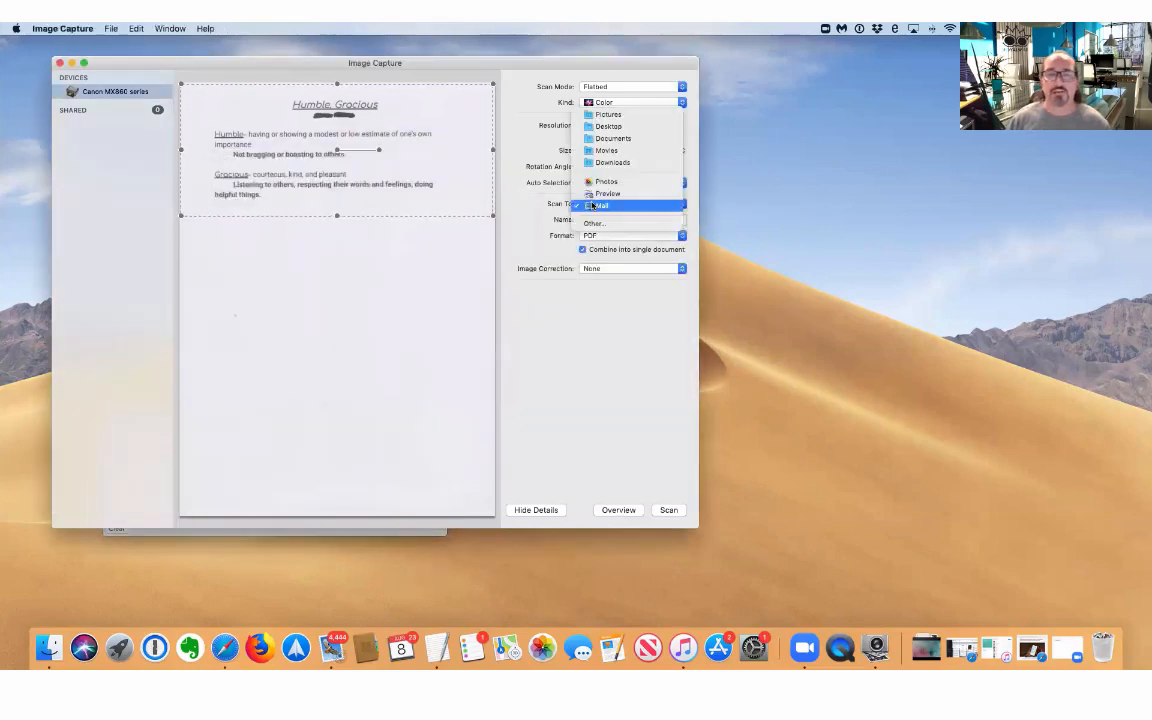
Set Scan To Desktop, rescan HumbleDoc, and reveal the new HumbleDoc.pdf in Finder.
{"action": "left_click", "coordinate": [617, 127]}
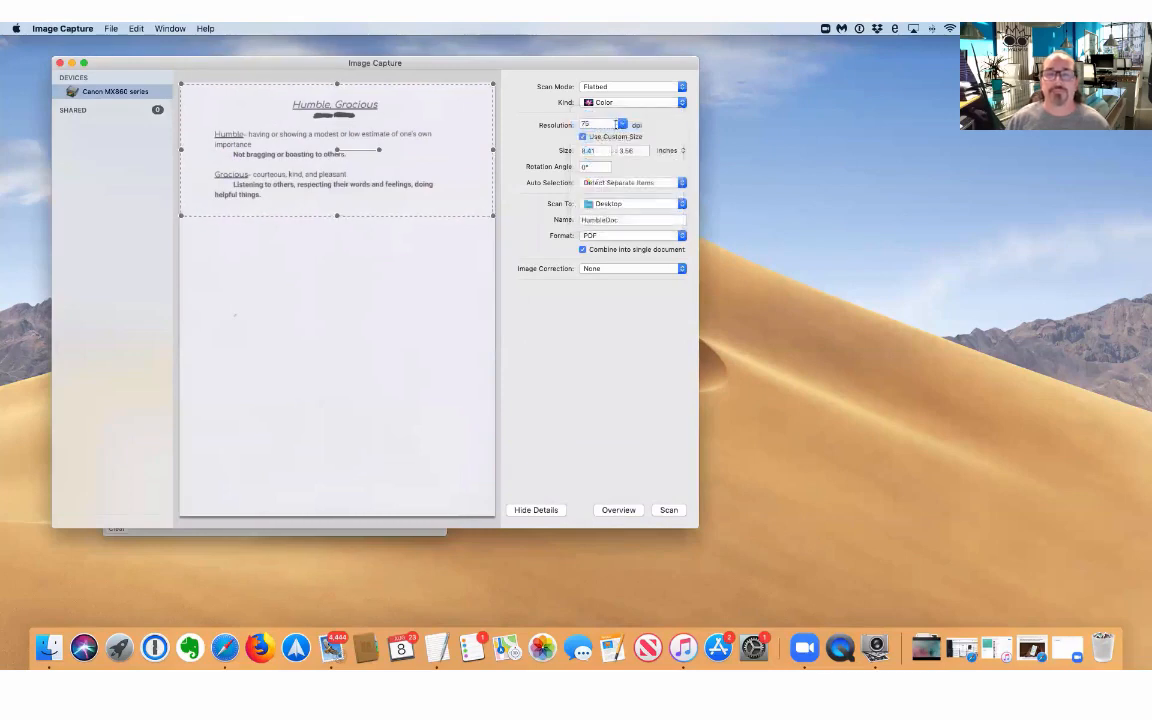
{"action": "left_click", "coordinate": [668, 510]}
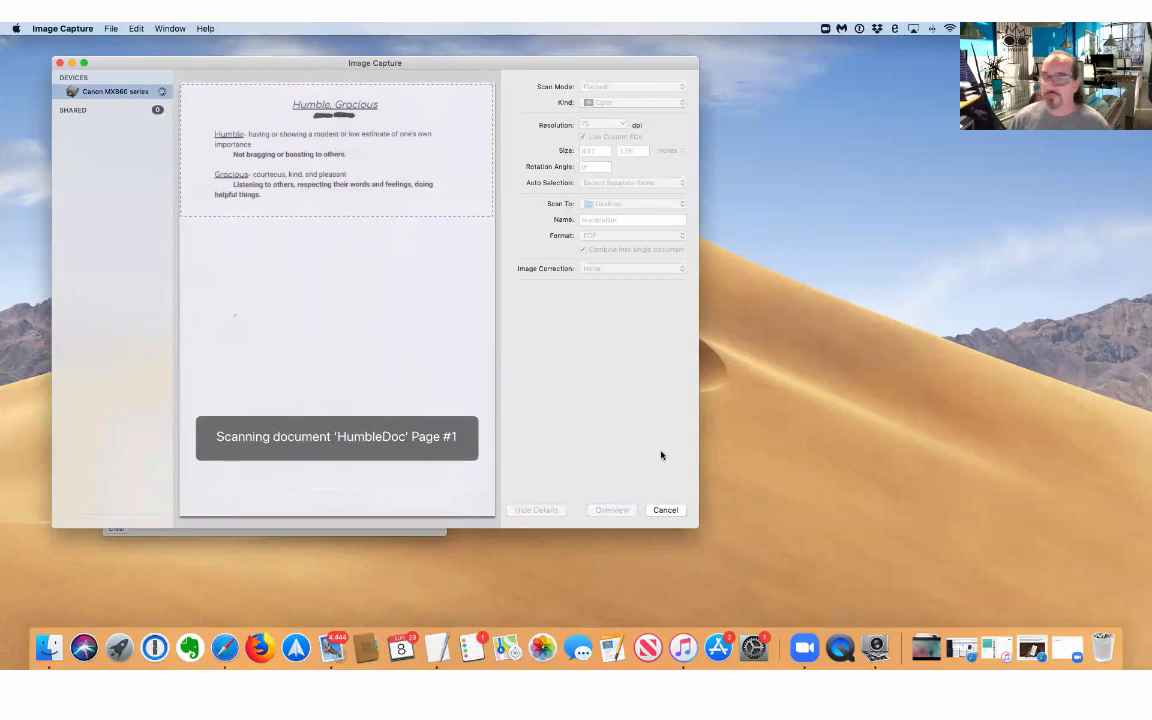
{"action": "left_click", "coordinate": [400, 533]}
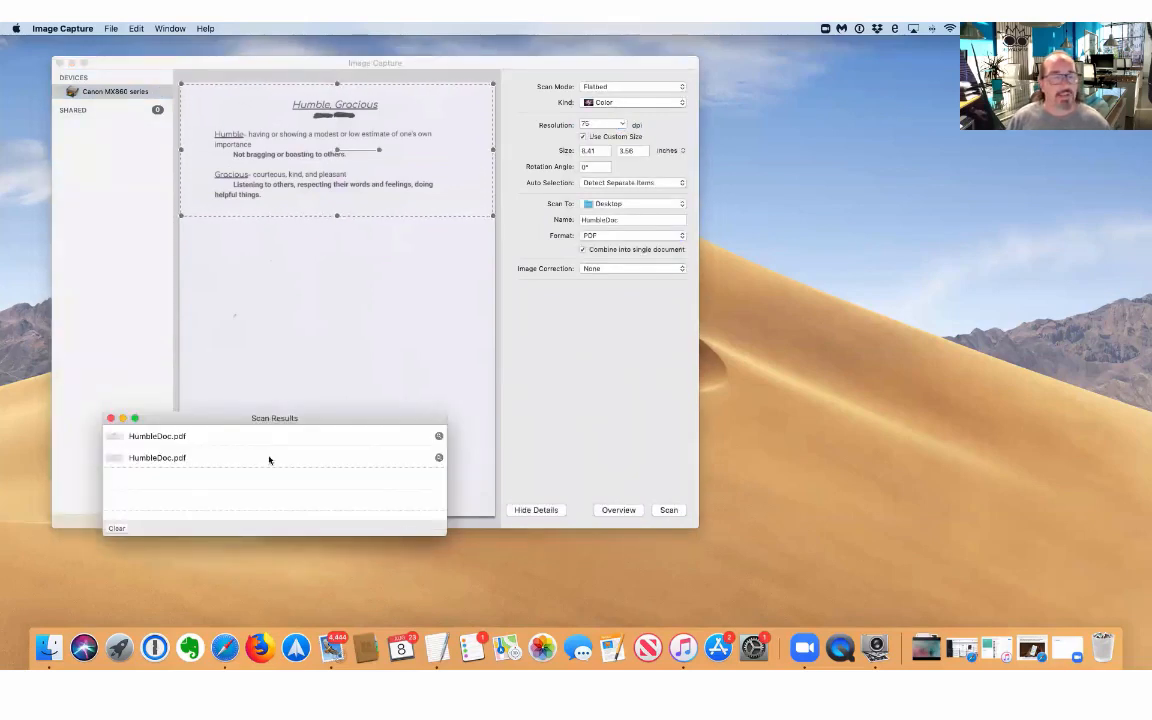
{"action": "left_click", "coordinate": [438, 437]}
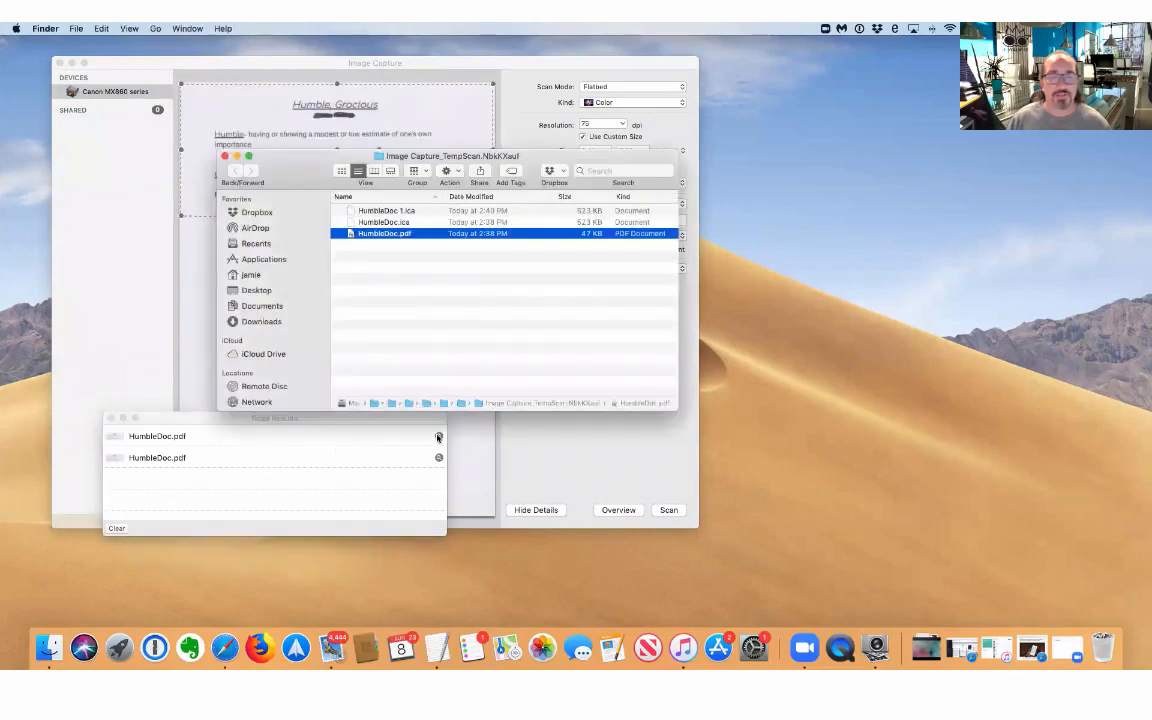
Close the Image Capture_TempScan Finder window and the Scan Results list.
{"action": "left_click", "coordinate": [438, 457]}
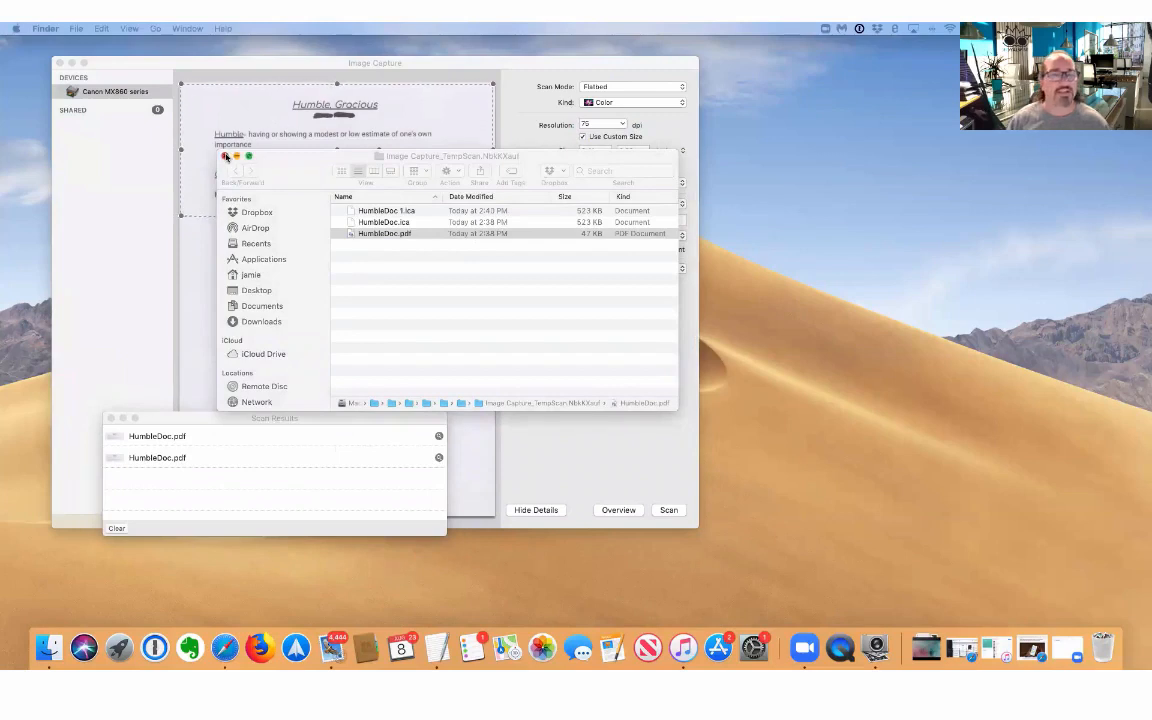
{"action": "left_click", "coordinate": [225, 156]}
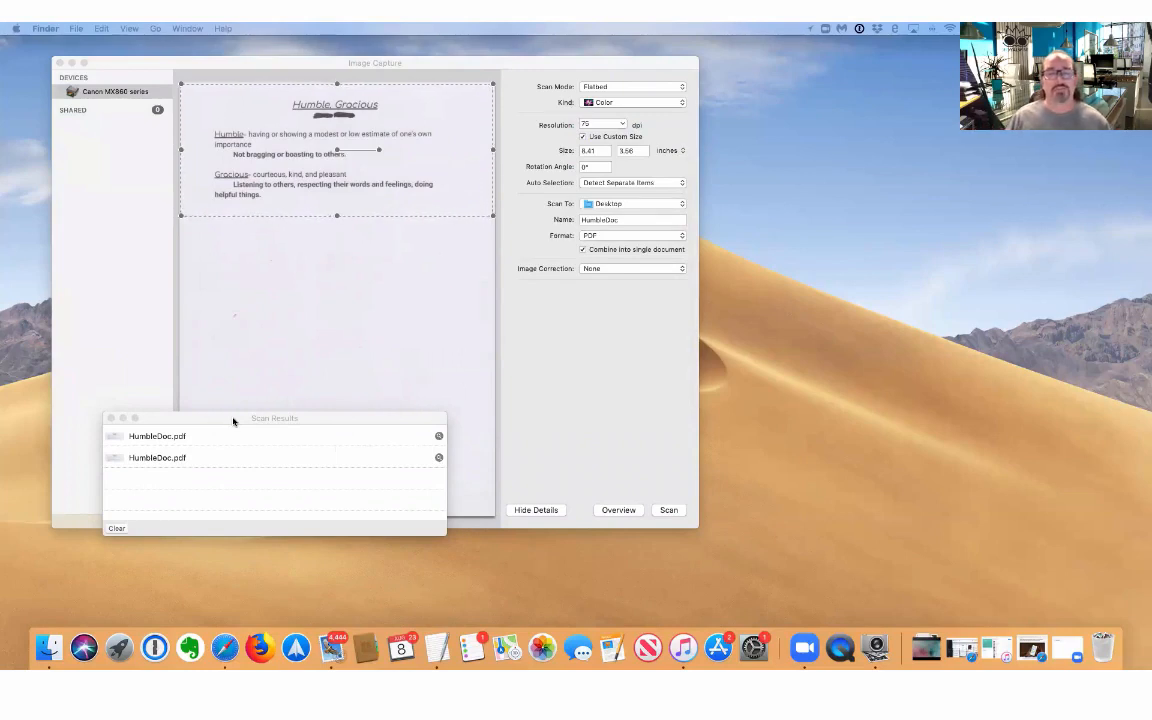
{"action": "left_click", "coordinate": [111, 418]}
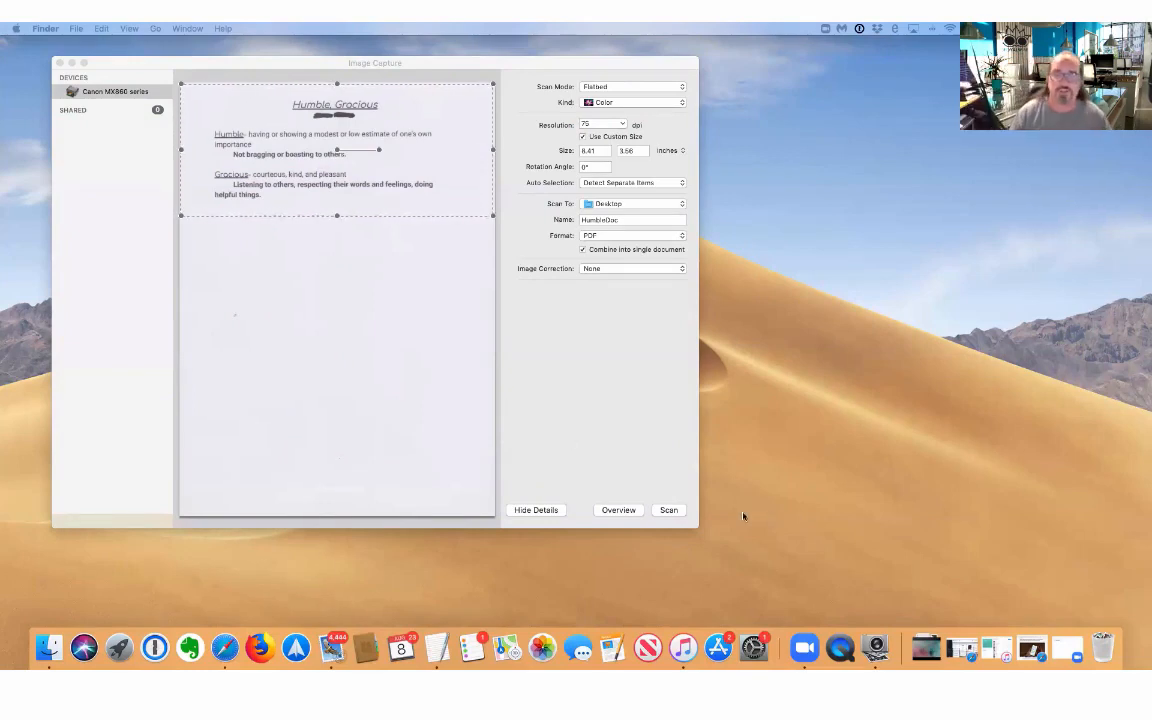
Run an Overview preview of the flatbed photo and set the resolution to 200 dpi.
{"action": "left_click", "coordinate": [619, 510]}
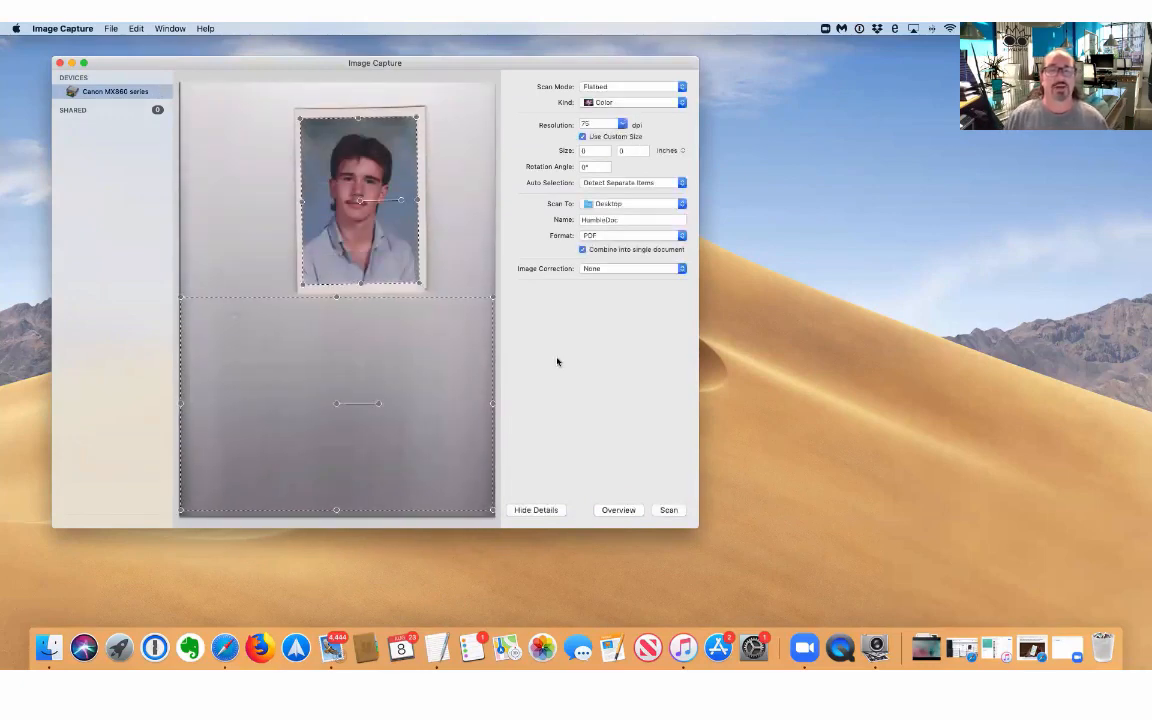
{"action": "left_click", "coordinate": [620, 124]}
{"action": "left_click", "coordinate": [588, 170]}
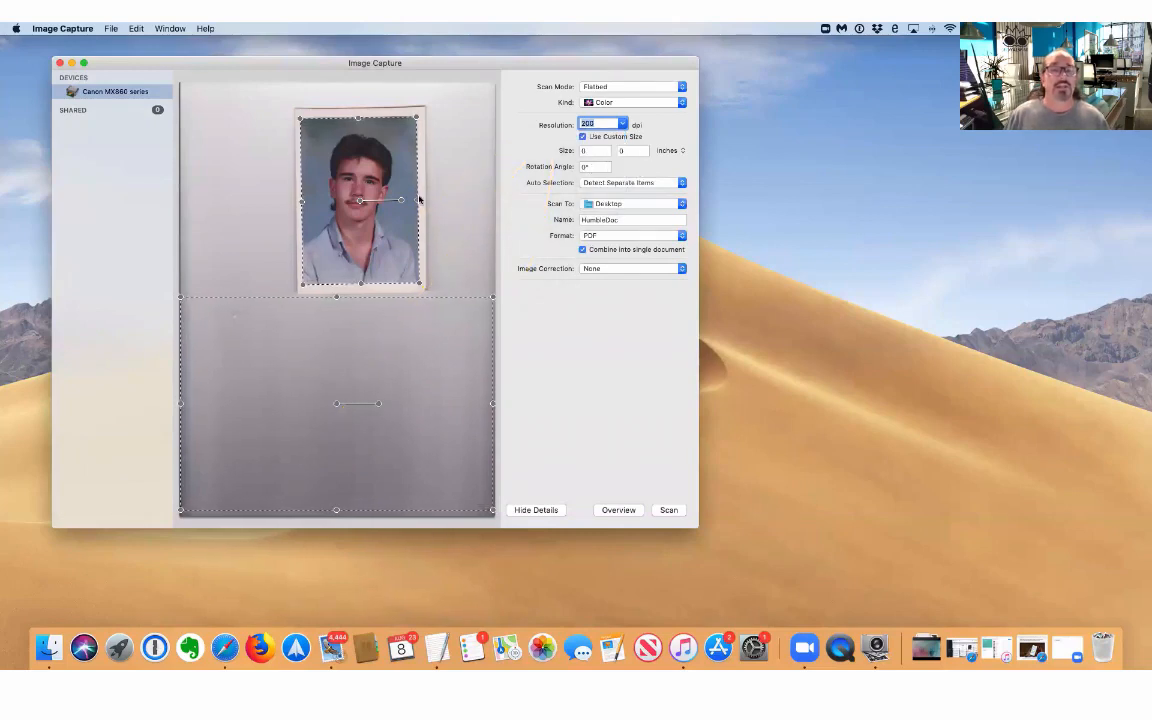
Set the scan rotation angle to 10°.
{"action": "left_click", "coordinate": [591, 167]}
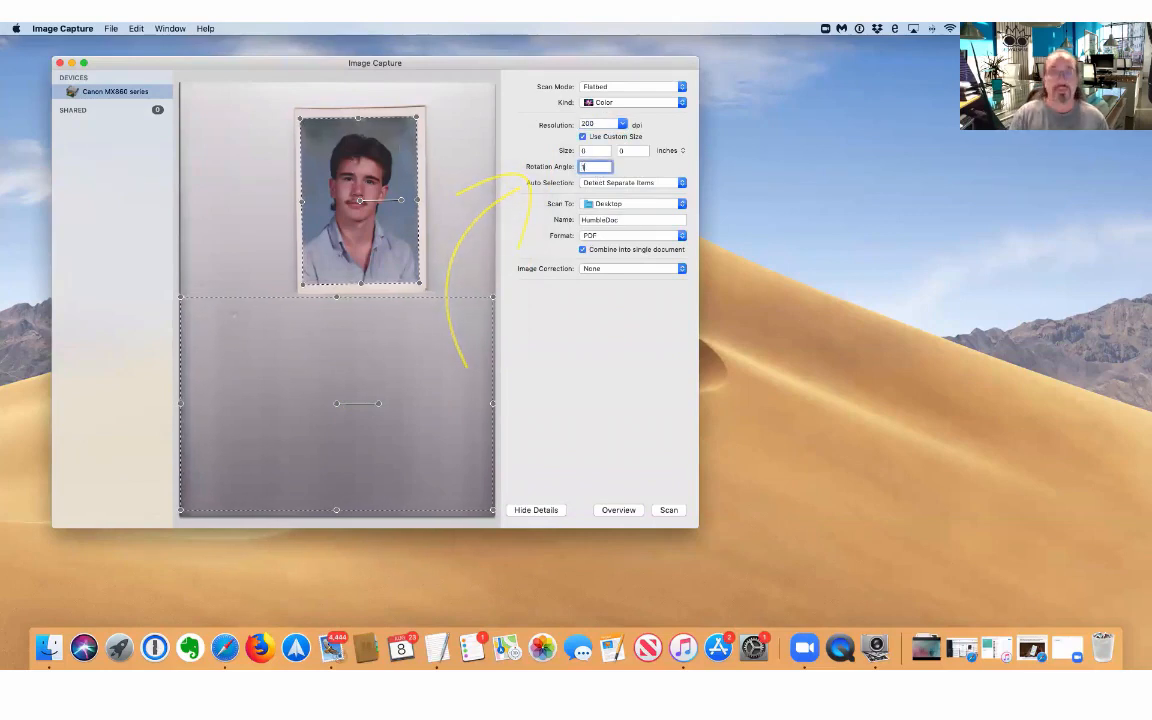
{"action": "type", "text": "10"}
{"action": "key", "text": "Tab"}
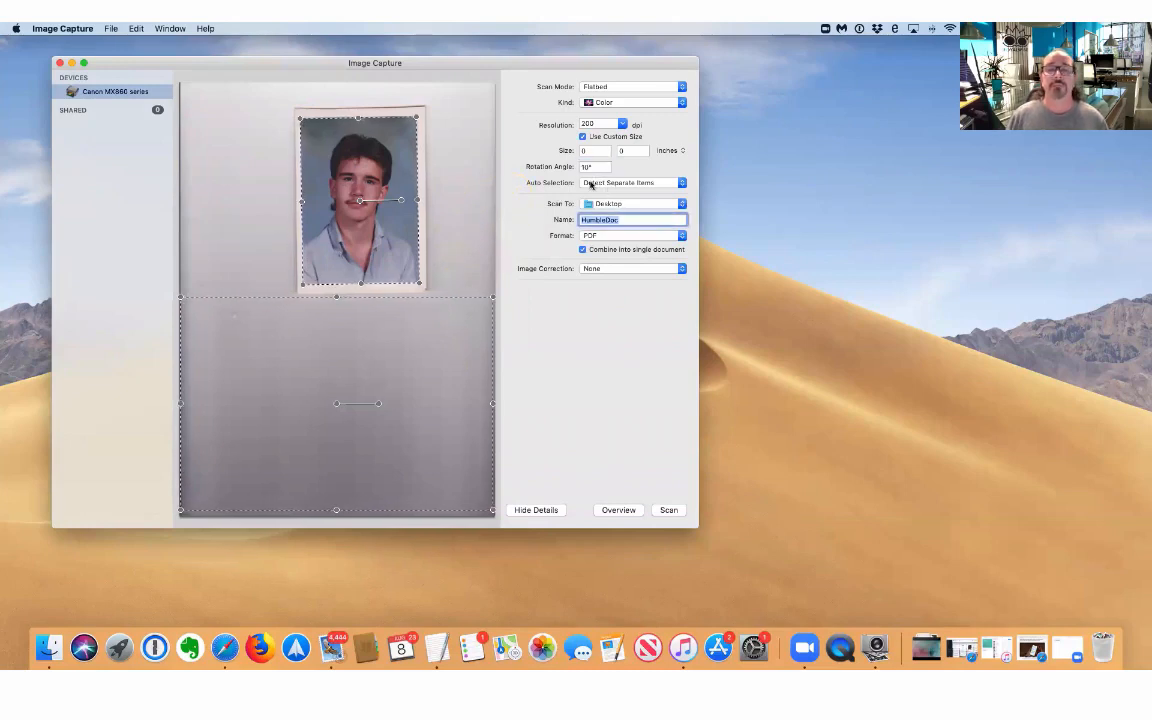
Send the scan to Photos as a JPEG named YoungJamie.
{"action": "left_click", "coordinate": [619, 205]}
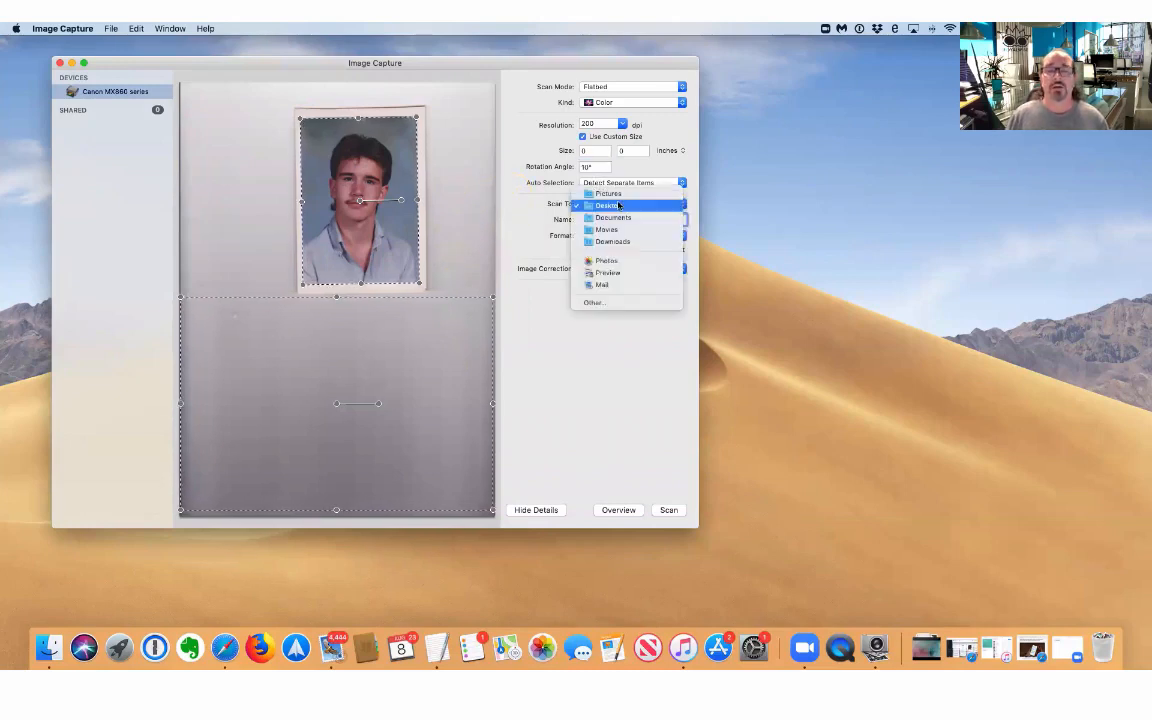
{"action": "left_click", "coordinate": [613, 262]}
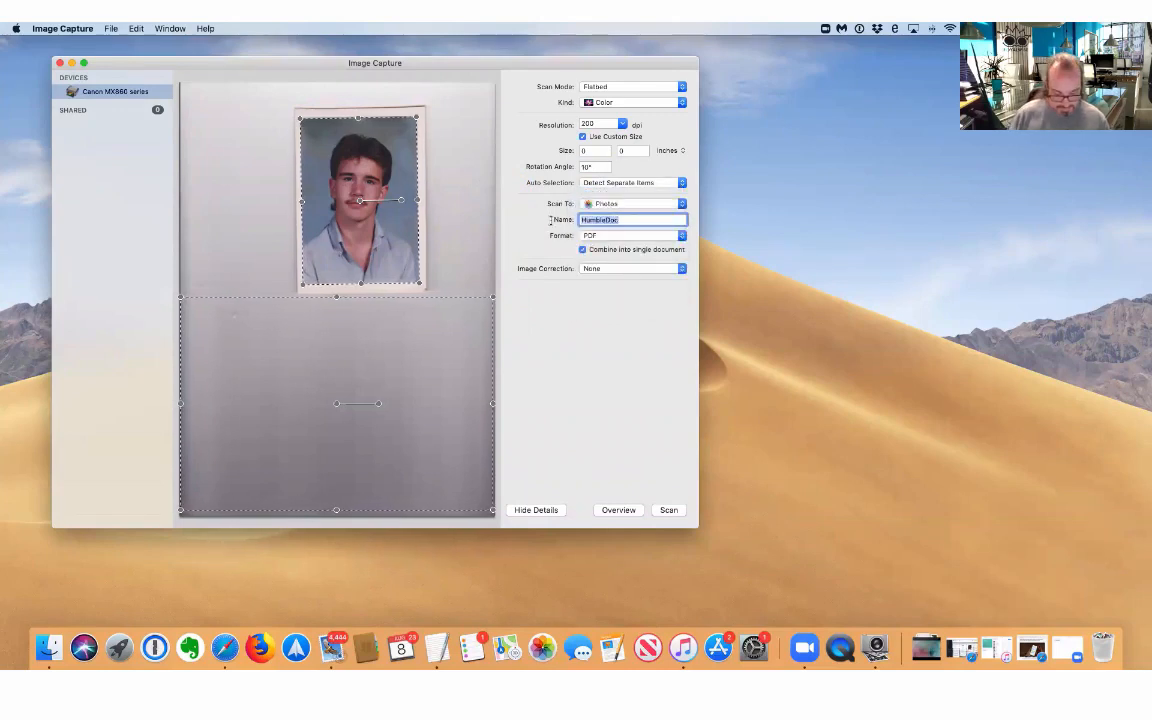
{"action": "type", "text": "YoungJamie"}
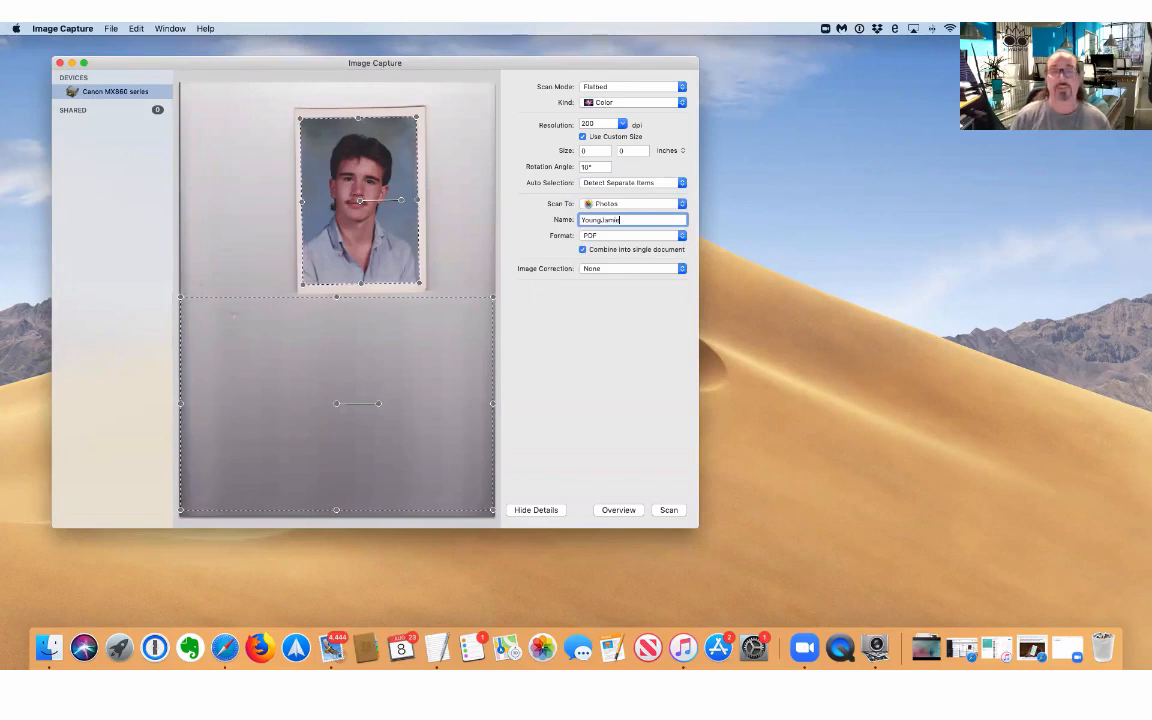
{"action": "left_click", "coordinate": [596, 236]}
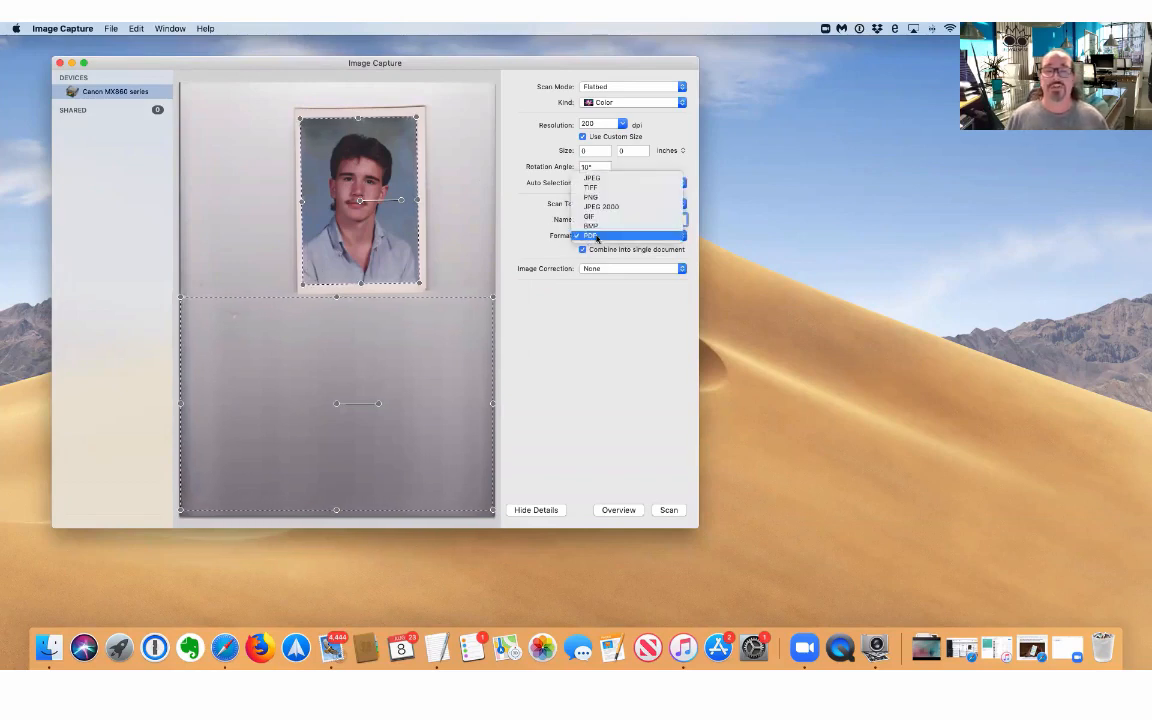
{"action": "left_click", "coordinate": [618, 184]}
{"action": "left_click", "coordinate": [617, 236]}
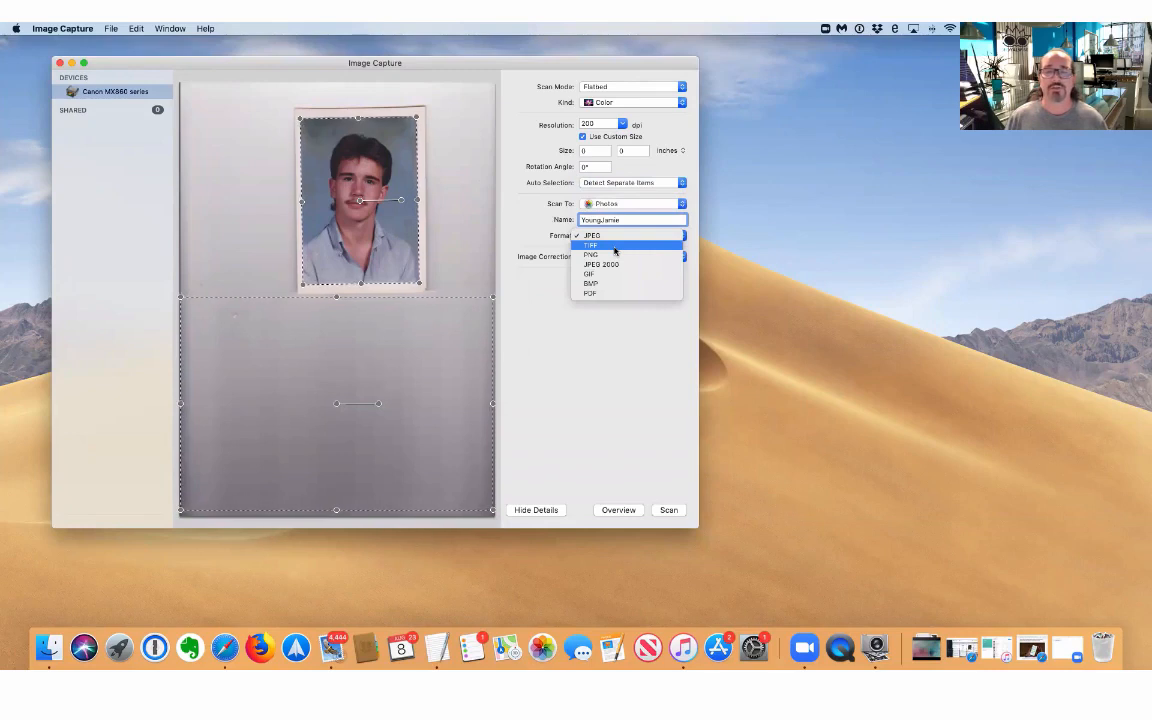
{"action": "left_click", "coordinate": [600, 235]}
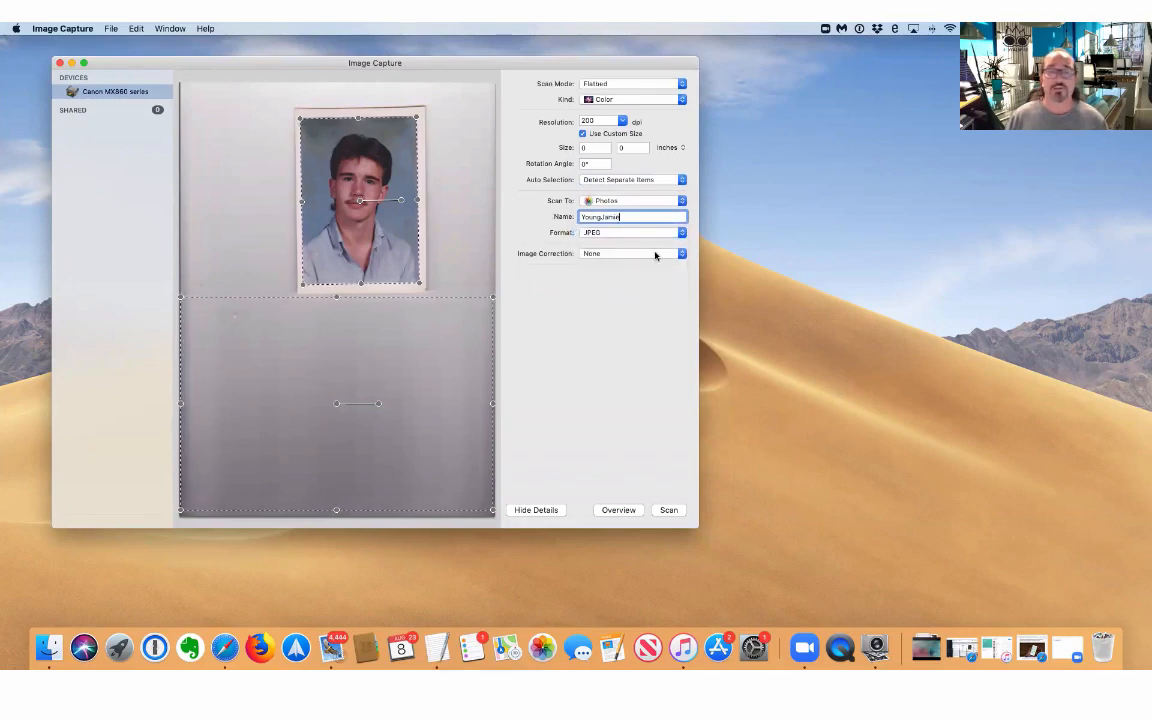
{"action": "scroll", "coordinate": [655, 254], "scroll_direction": "up", "scroll_amount": 1}
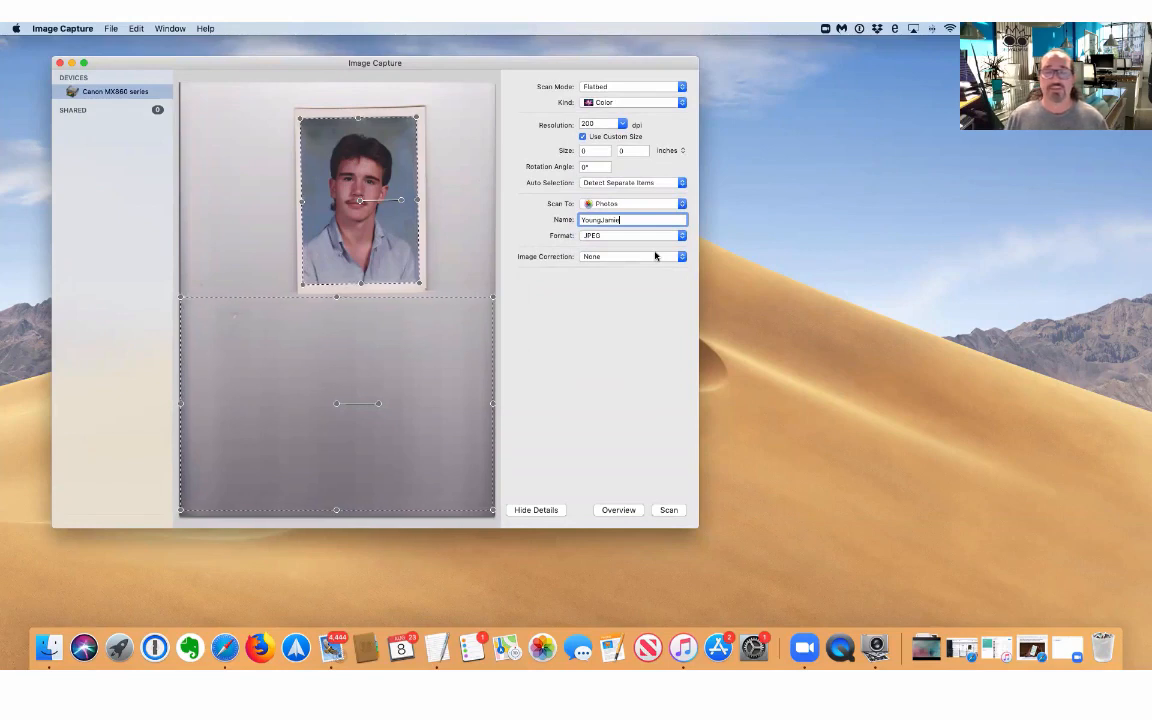
{"action": "left_click", "coordinate": [337, 298]}
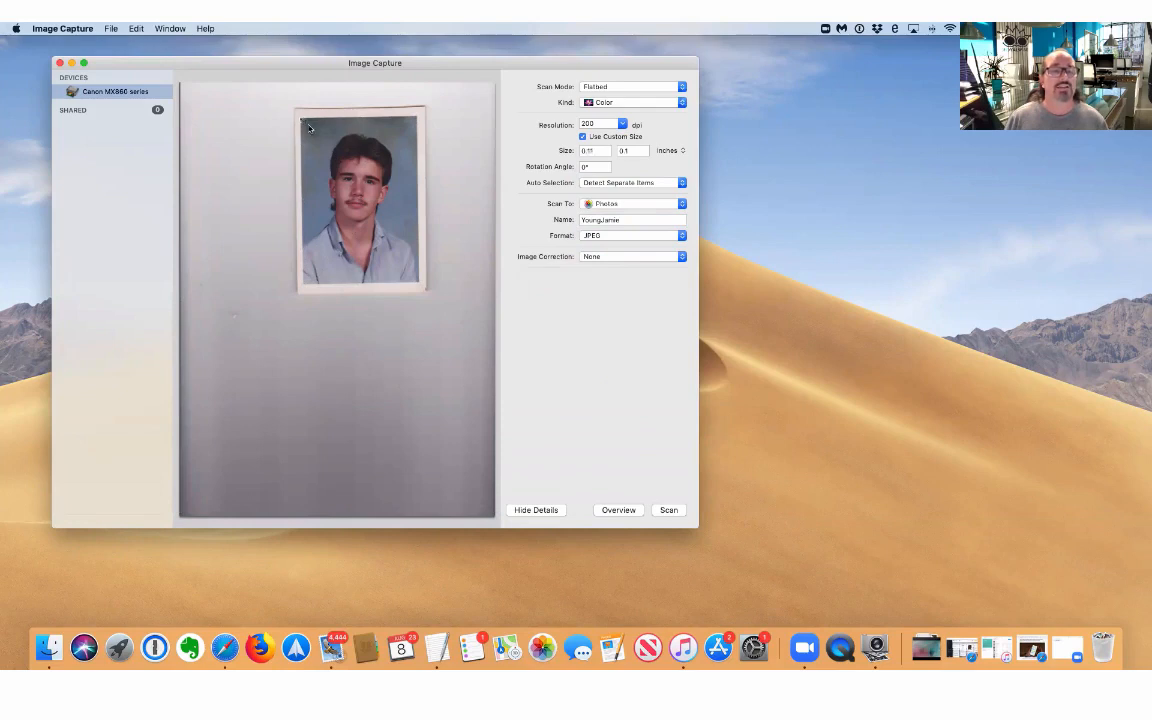
Crop the scan area tightly around the portrait, keep it level at 0°, and scan.
{"action": "left_click_drag", "start_coordinate": [309, 127], "coordinate": [418, 279]}
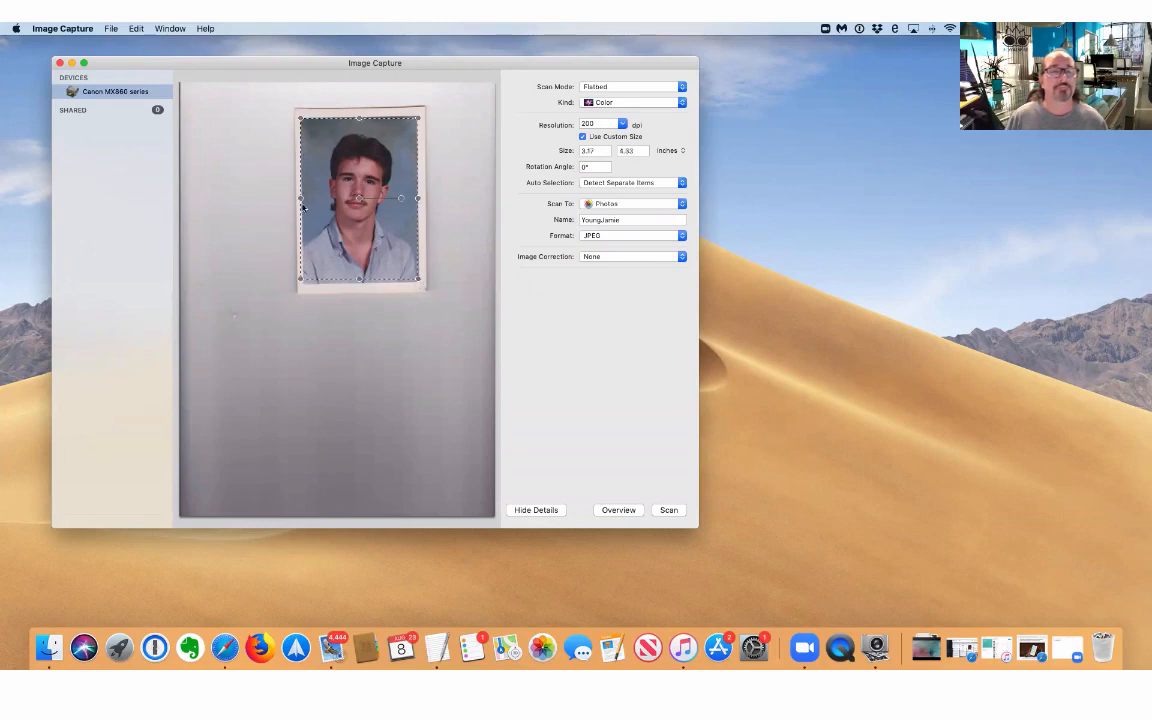
{"action": "left_click_drag", "start_coordinate": [302, 207], "coordinate": [305, 207]}
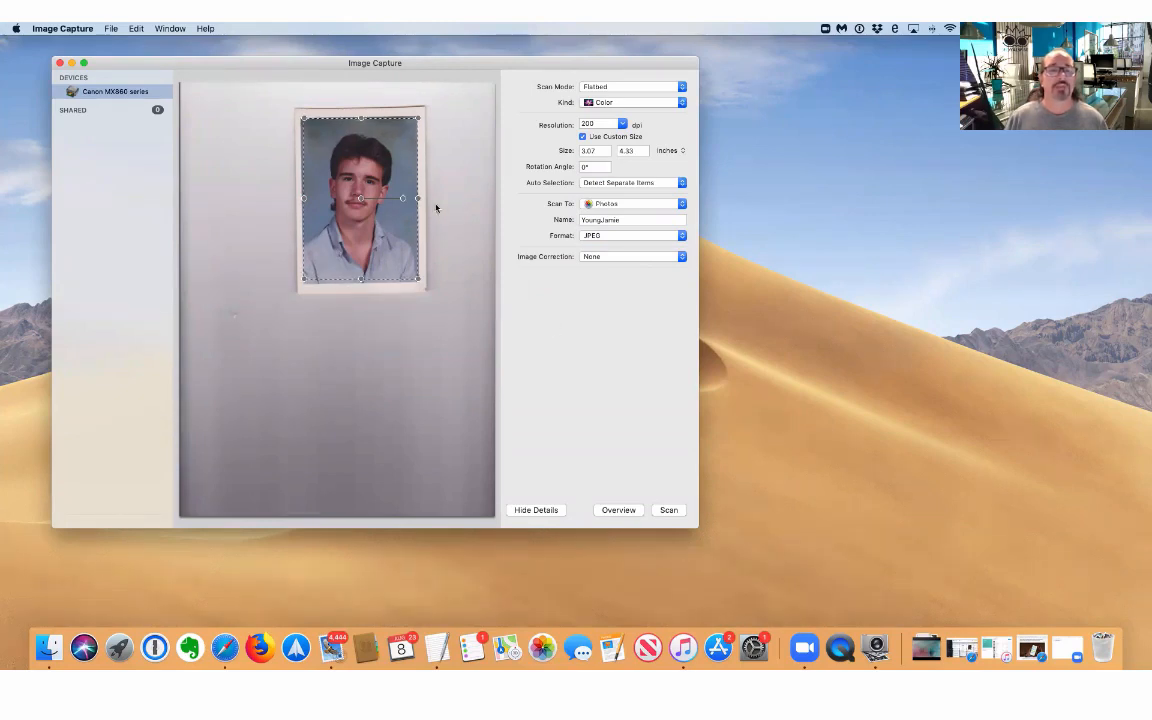
{"action": "mouse_move", "coordinate": [403, 199]}
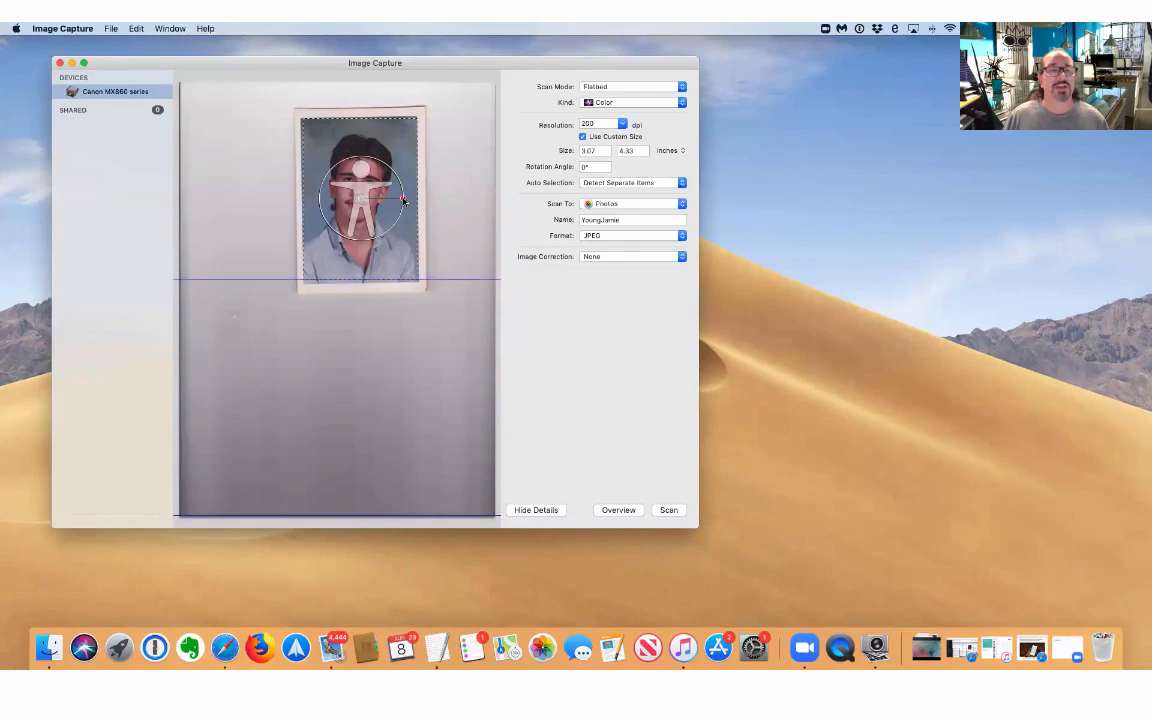
{"action": "left_click_drag", "start_coordinate": [403, 200], "coordinate": [404, 200]}
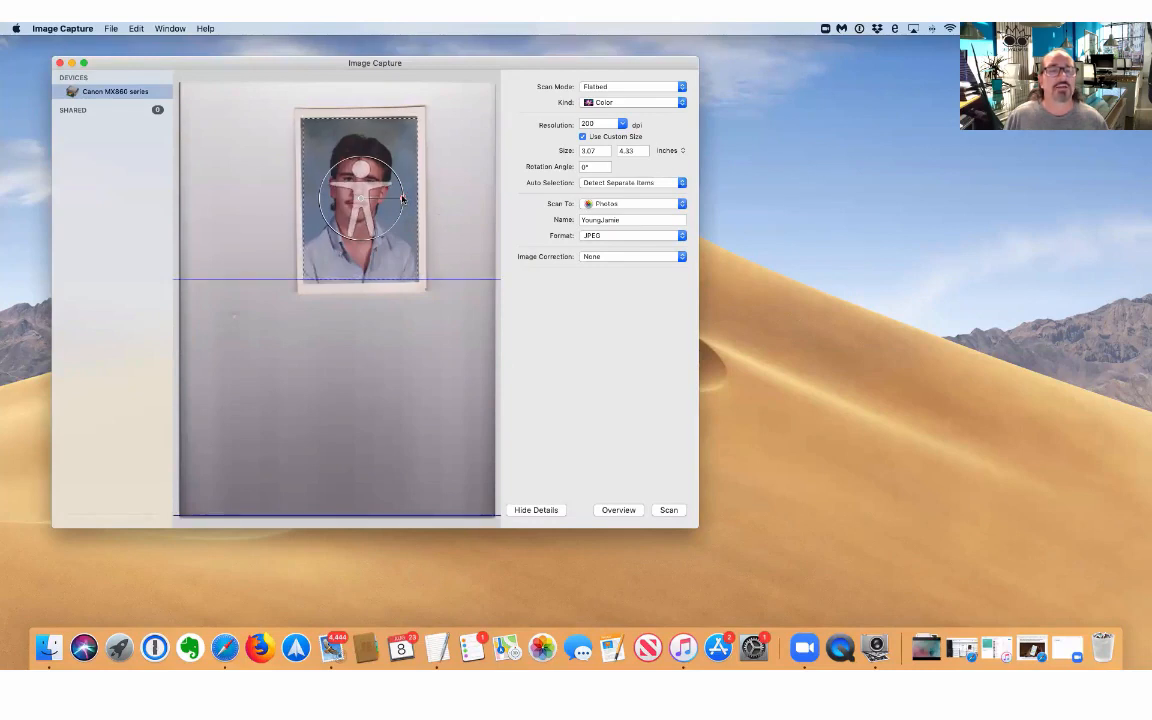
{"action": "left_click_drag", "start_coordinate": [403, 199], "coordinate": [403, 200]}
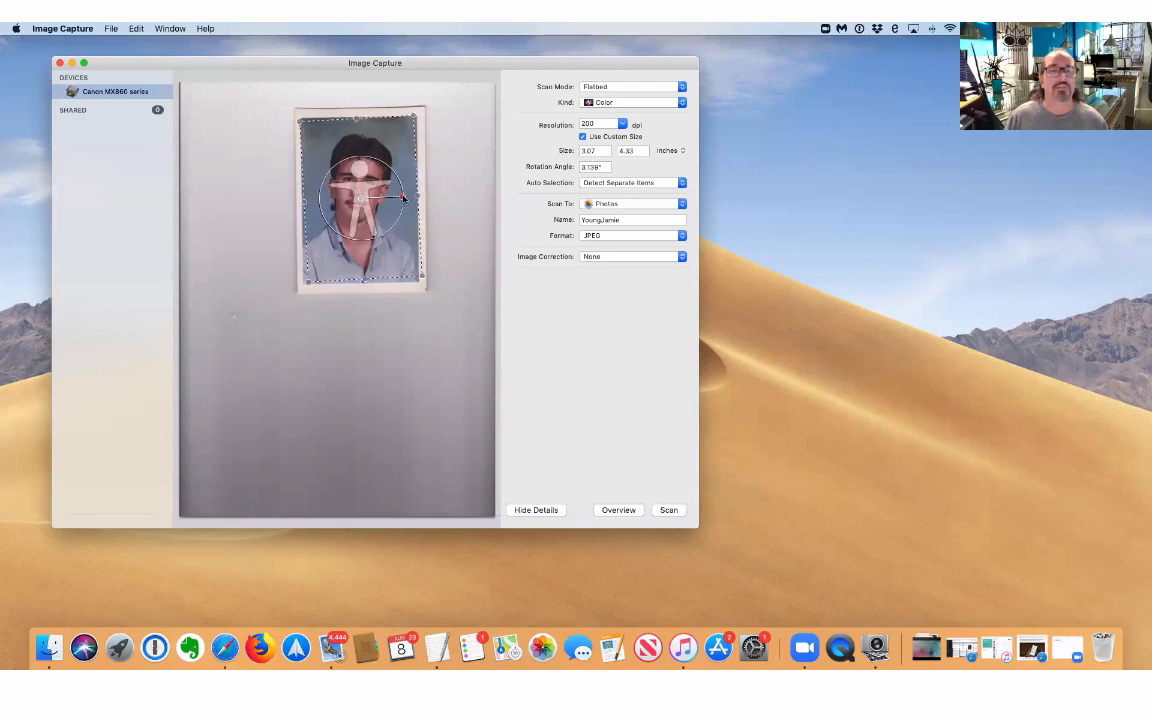
{"action": "left_click_drag", "start_coordinate": [403, 199], "coordinate": [403, 198]}
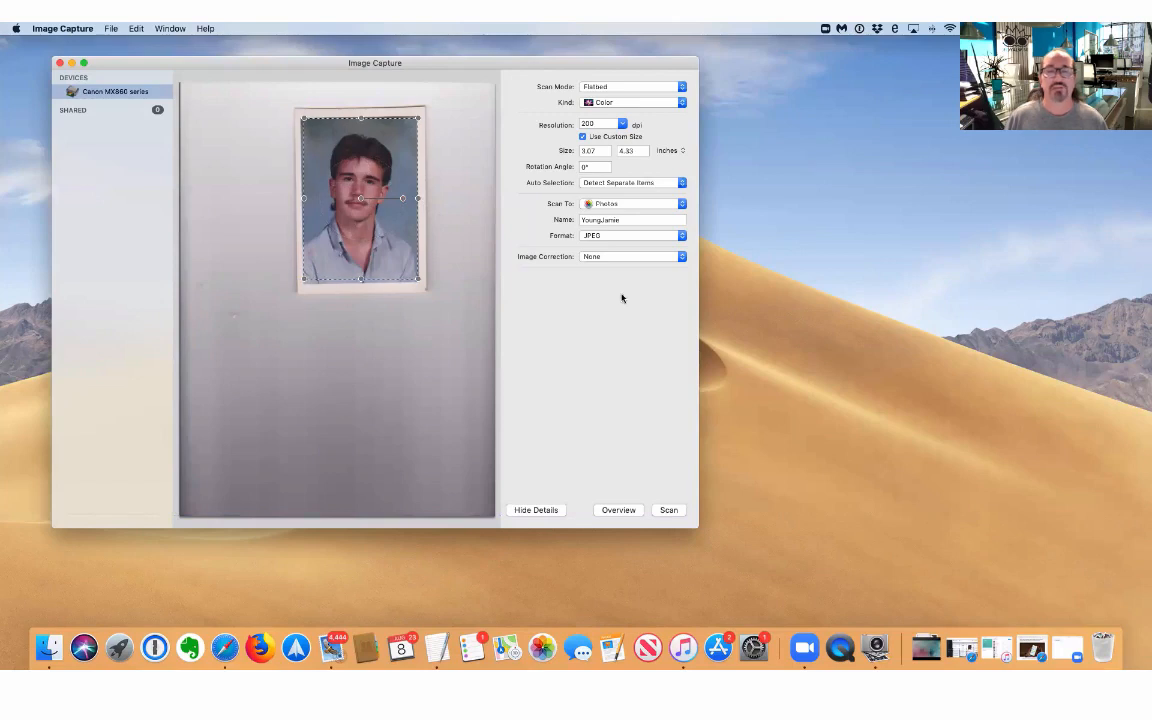
{"action": "left_click", "coordinate": [667, 510]}
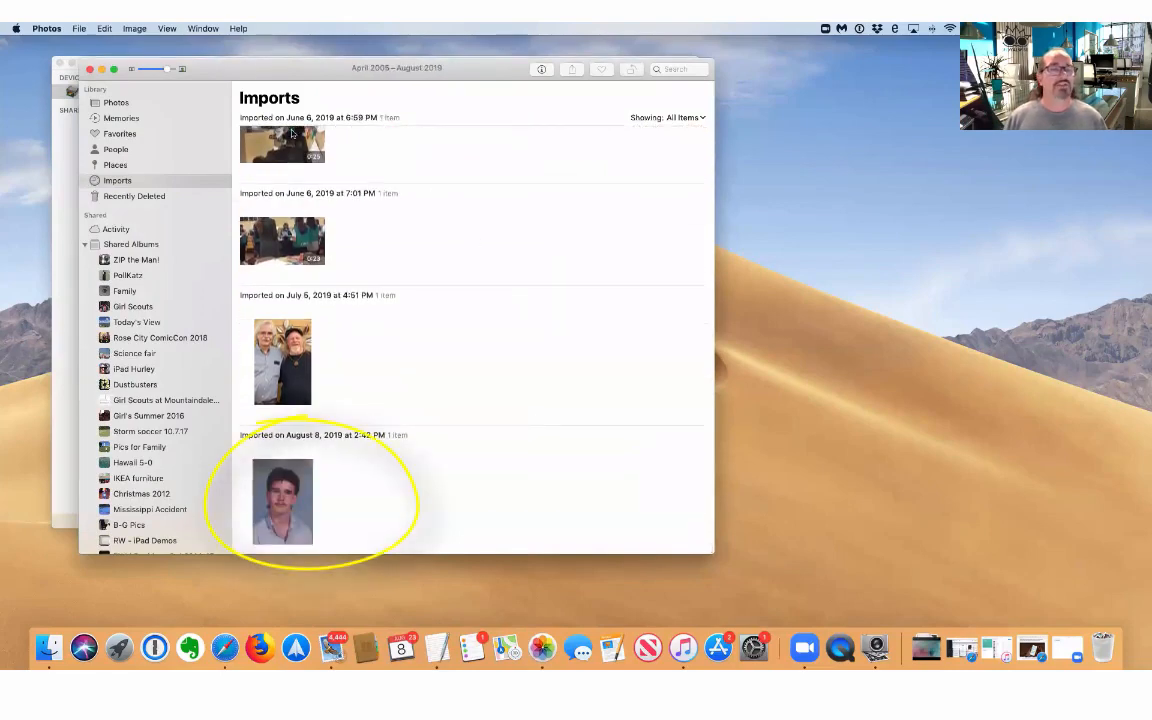
Minimize Photos to bring the Image Capture scanner window back to the front.
{"action": "left_click", "coordinate": [101, 69]}
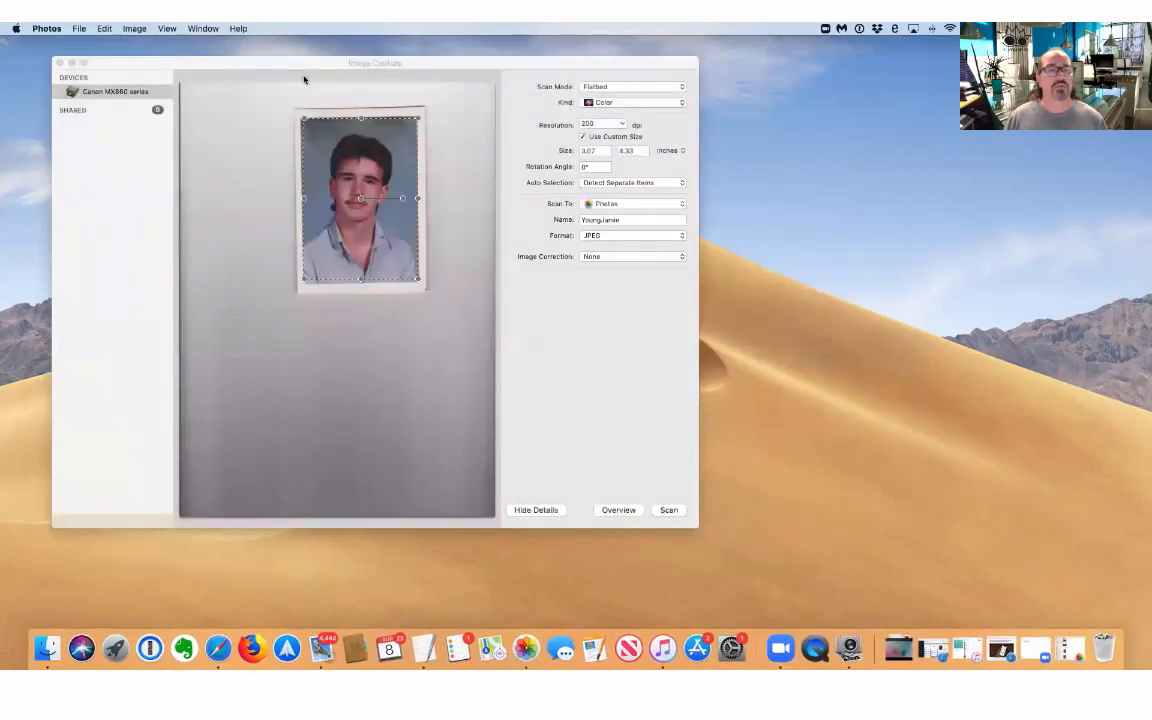